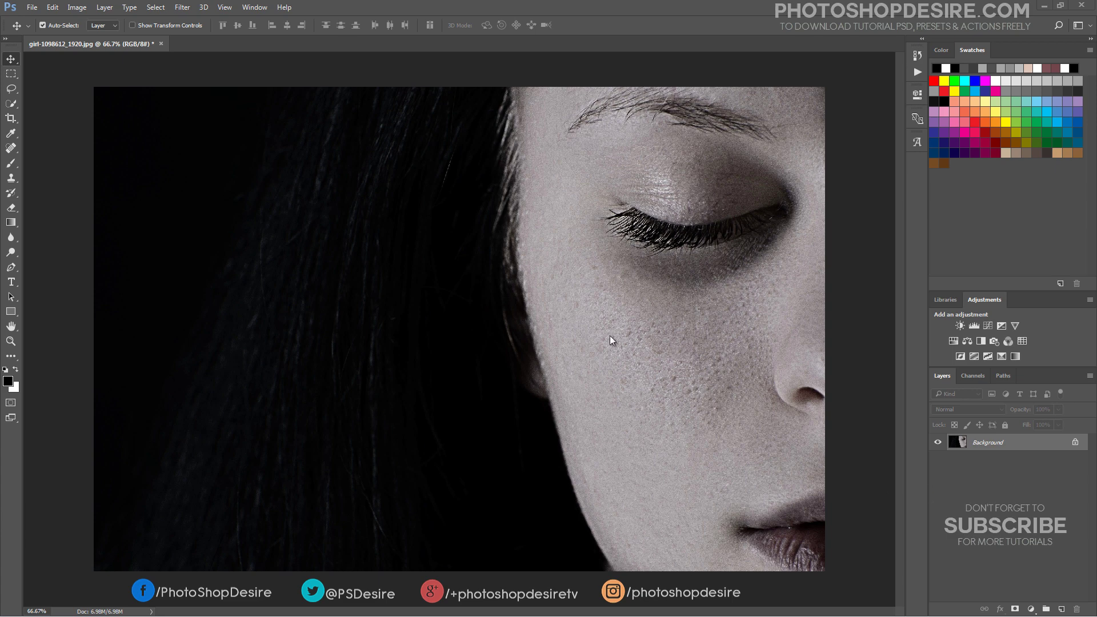
Create a new alpha channel and render Fibers into it at variance 20, strength 1.
{"action": "left_click", "coordinate": [971, 378]}
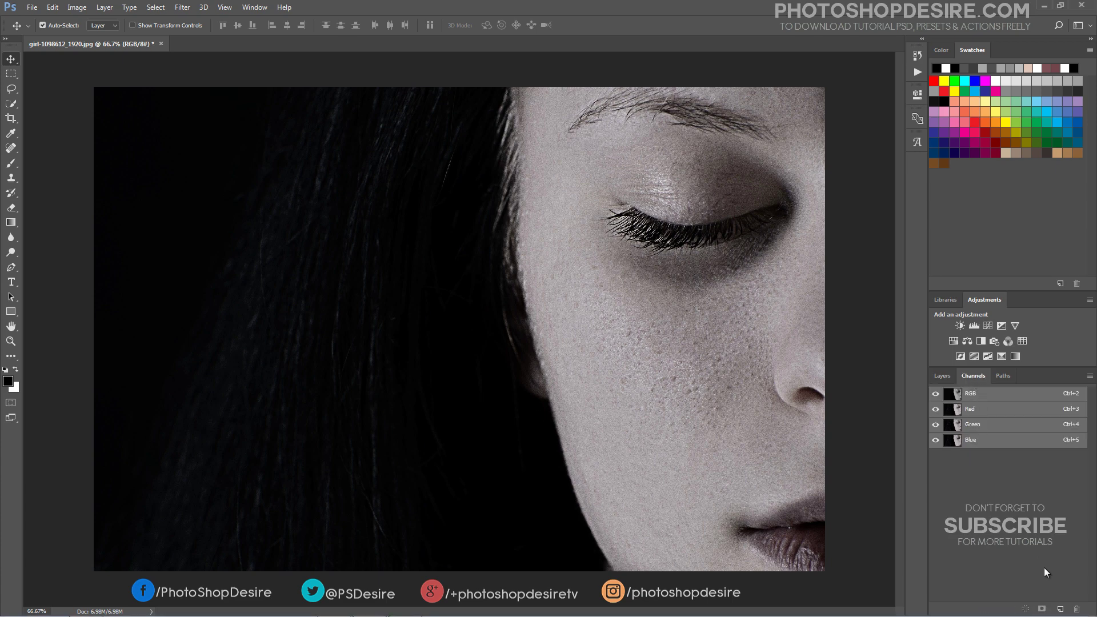
{"action": "left_click", "coordinate": [1061, 607]}
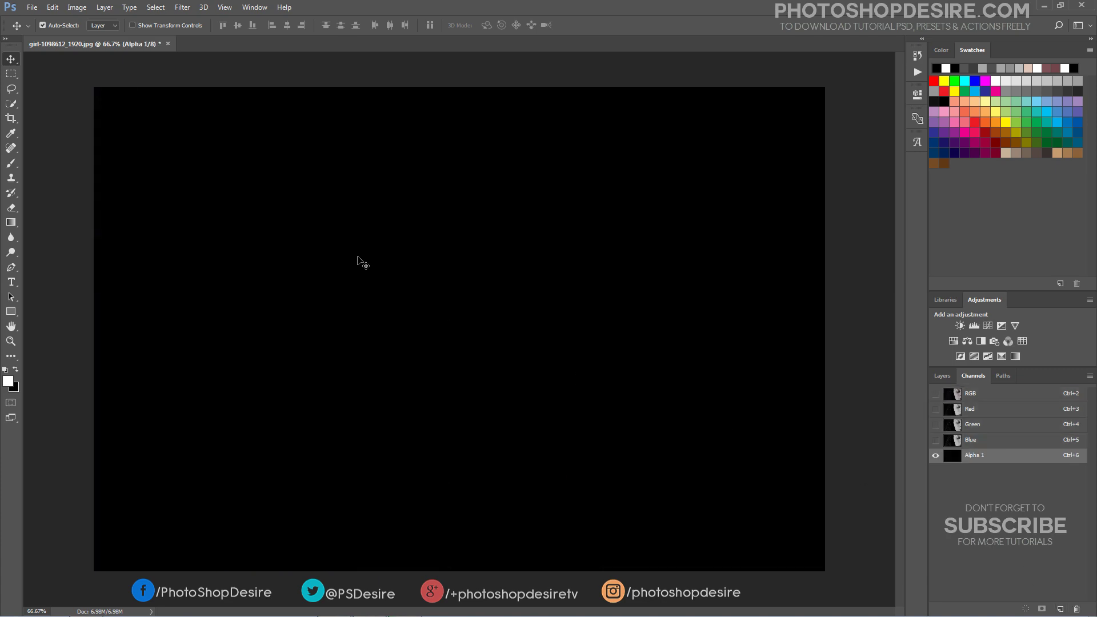
{"action": "left_click", "coordinate": [183, 8]}
{"action": "mouse_move", "coordinate": [223, 187]}
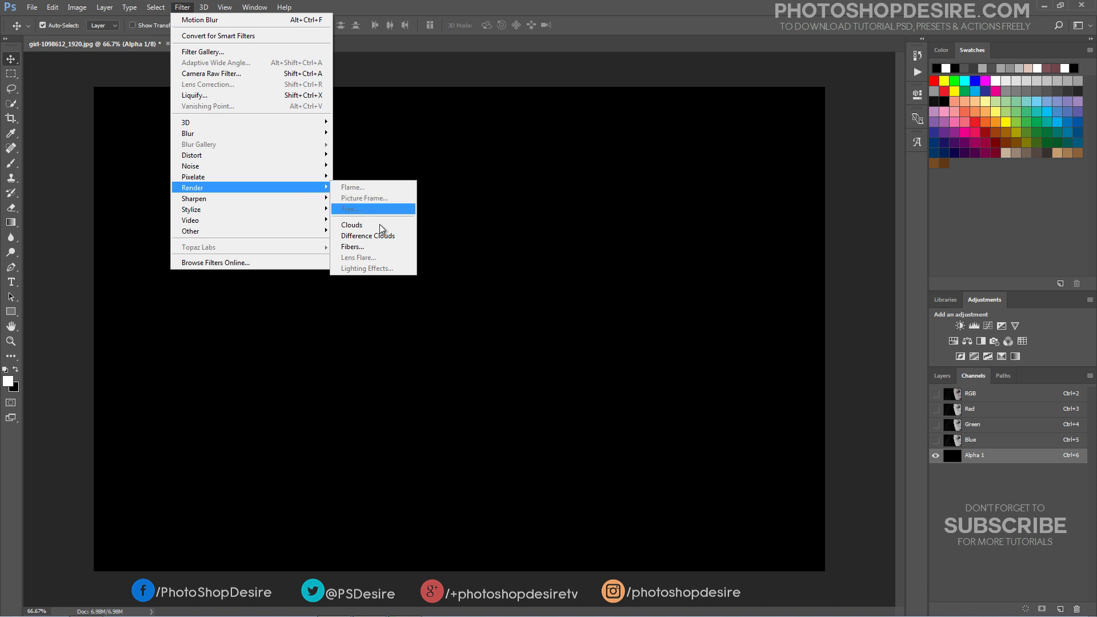
{"action": "left_click", "coordinate": [391, 246]}
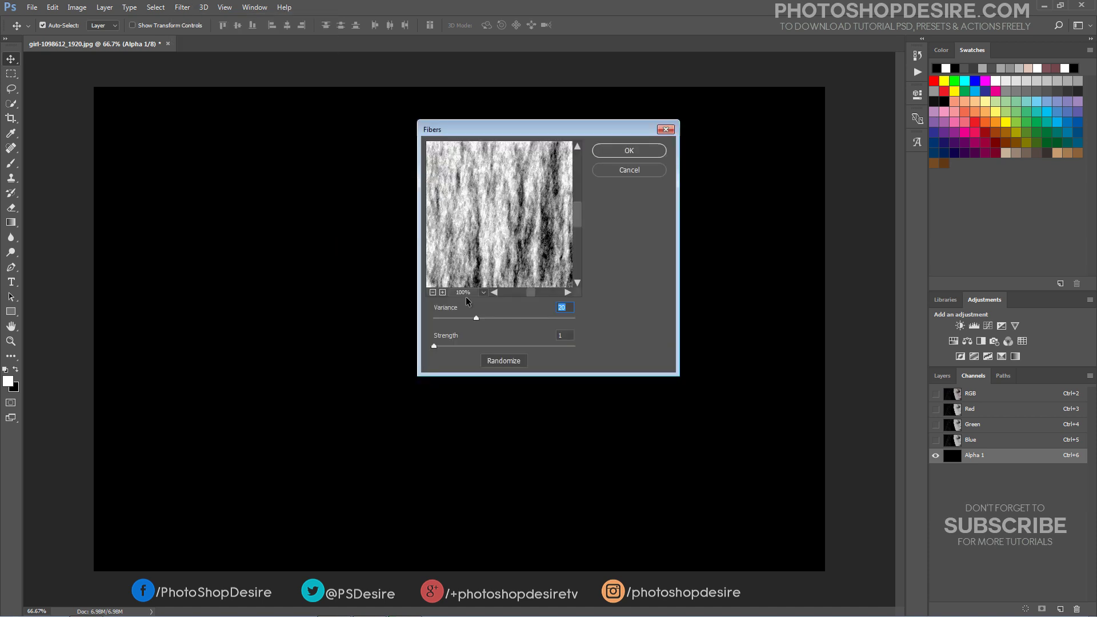
{"action": "left_click", "coordinate": [564, 309]}
{"action": "double_click", "coordinate": [567, 335]}
{"action": "left_click", "coordinate": [600, 154]}
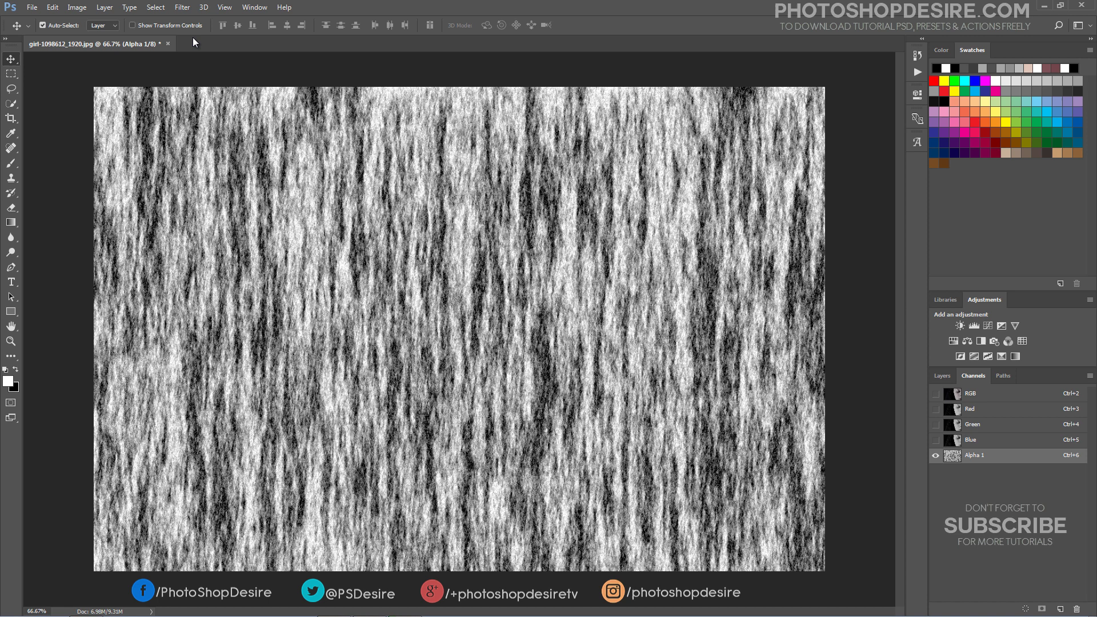
Apply a Motion Blur to the fibers channel at angle 90° and distance 58 pixels.
{"action": "left_click", "coordinate": [182, 7]}
{"action": "mouse_move", "coordinate": [249, 132]}
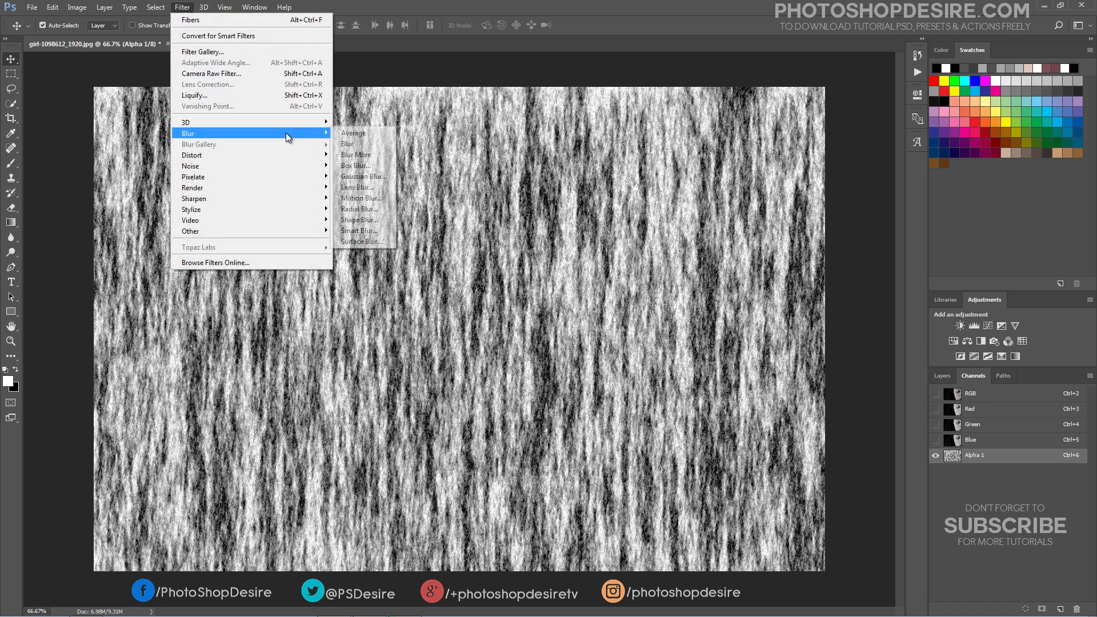
{"action": "left_click", "coordinate": [392, 198]}
{"action": "left_click", "coordinate": [685, 295]}
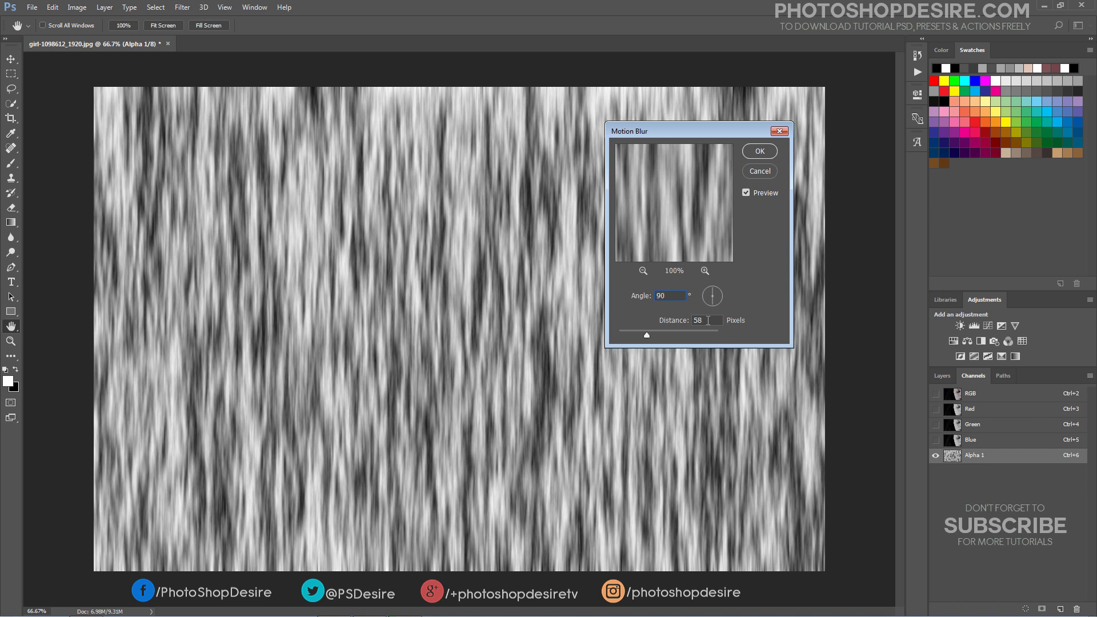
{"action": "left_click", "coordinate": [753, 153]}
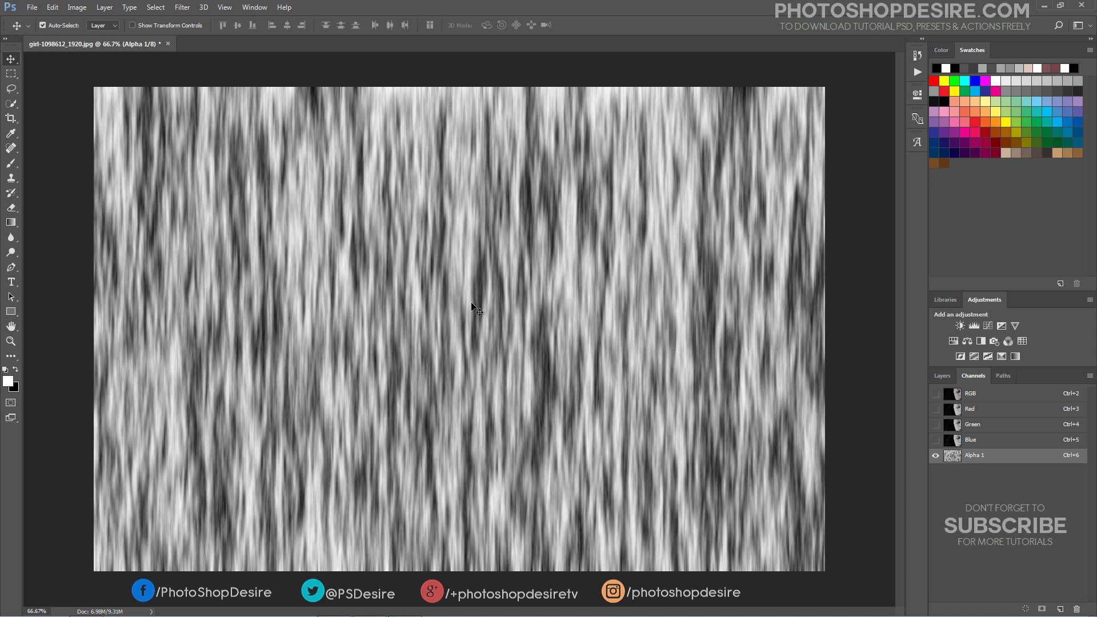
Load Alpha 1 as a selection, restore the RGB view and delete Alpha 1.
{"action": "left_click", "coordinate": [952, 456], "text": "ctrl"}
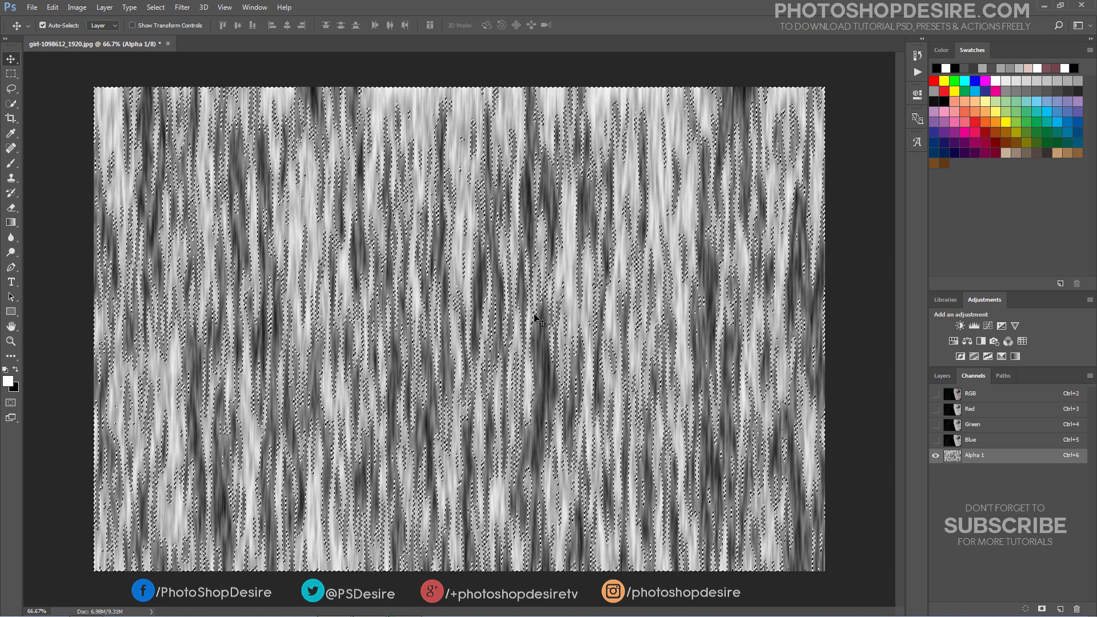
{"action": "left_click", "coordinate": [935, 393]}
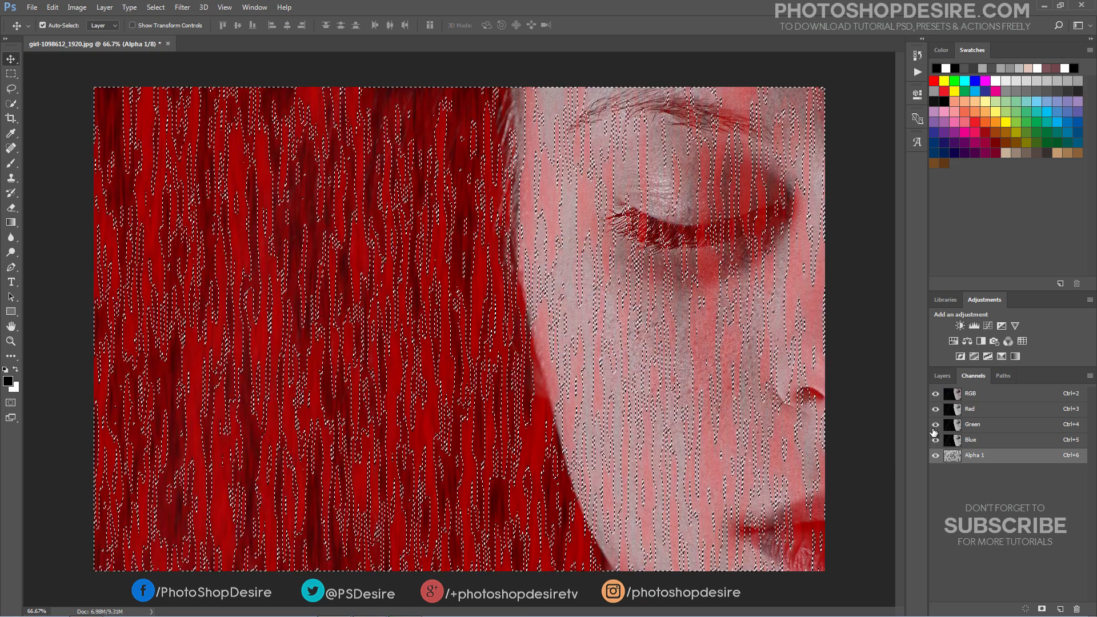
{"action": "left_click", "coordinate": [935, 455]}
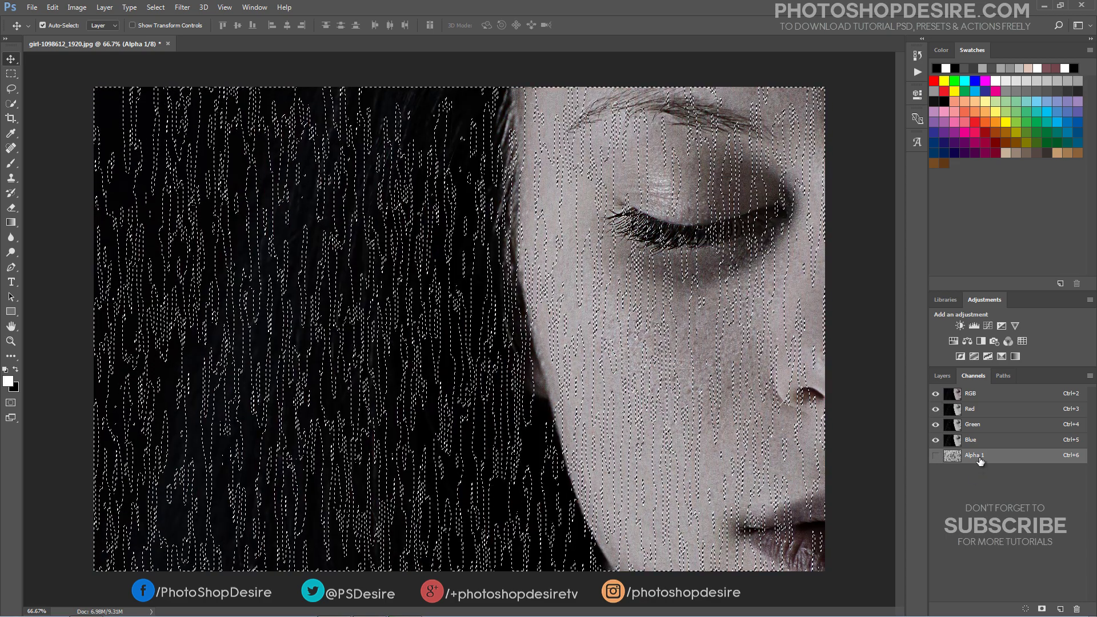
{"action": "left_click_drag", "start_coordinate": [977, 458], "coordinate": [1076, 597]}
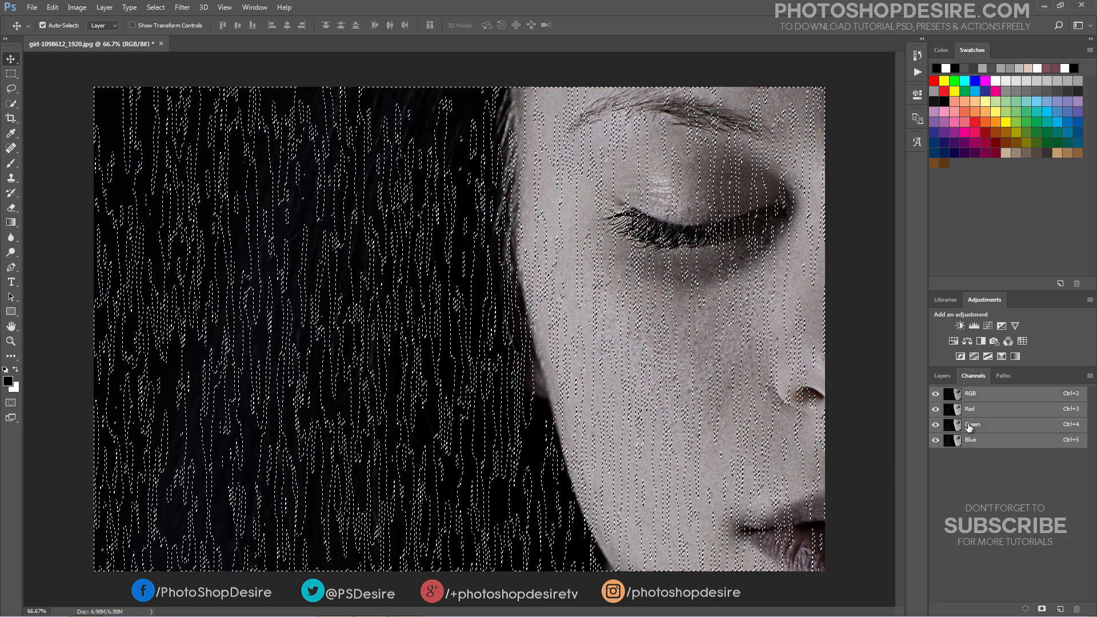
Fill the streak selection with white on a new layer, then deselect.
{"action": "left_click", "coordinate": [943, 376]}
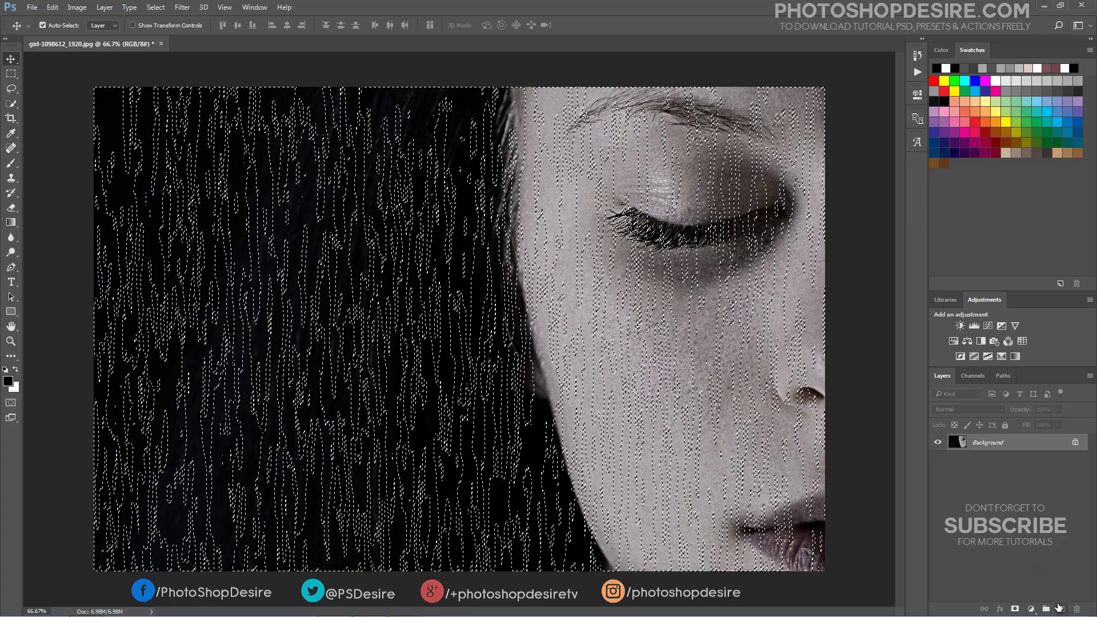
{"action": "left_click", "coordinate": [1061, 609]}
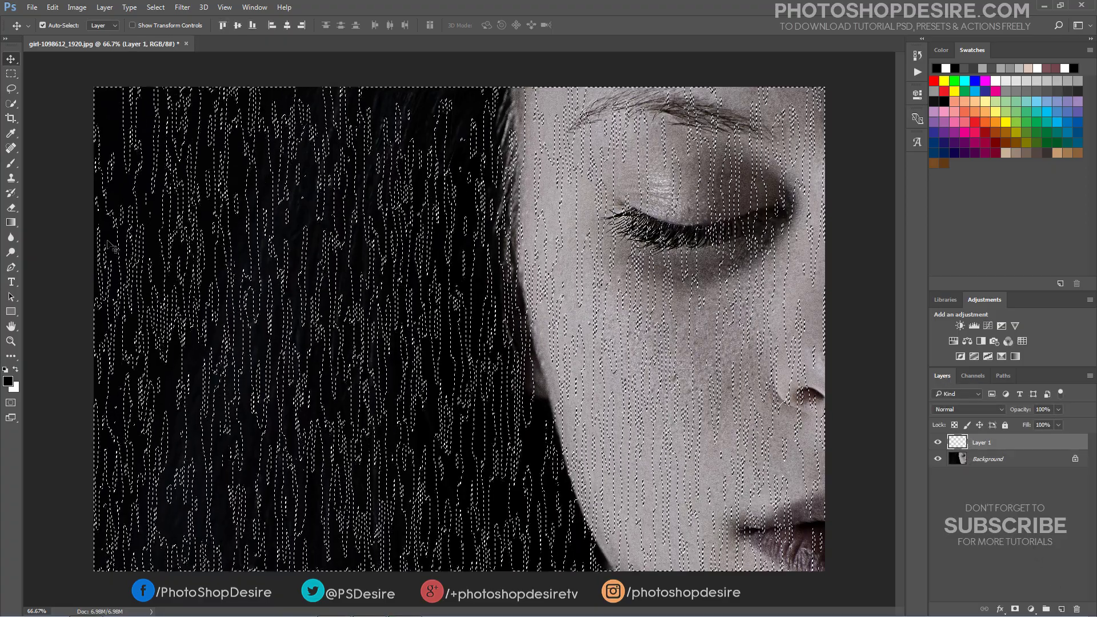
{"action": "left_click", "coordinate": [53, 7]}
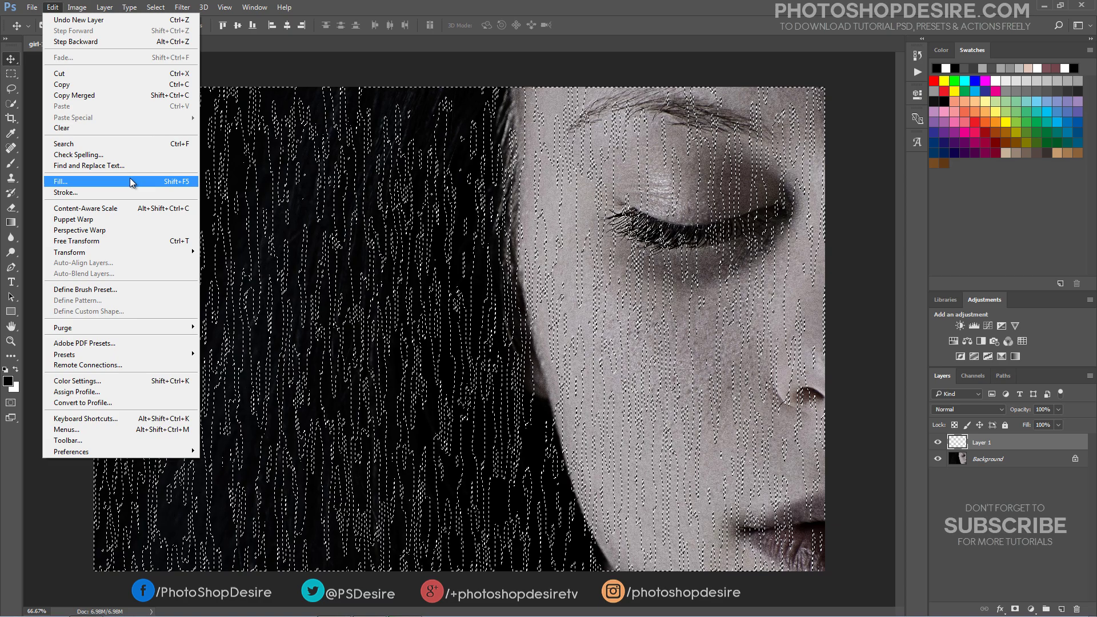
{"action": "left_click", "coordinate": [60, 181]}
{"action": "left_click", "coordinate": [564, 176]}
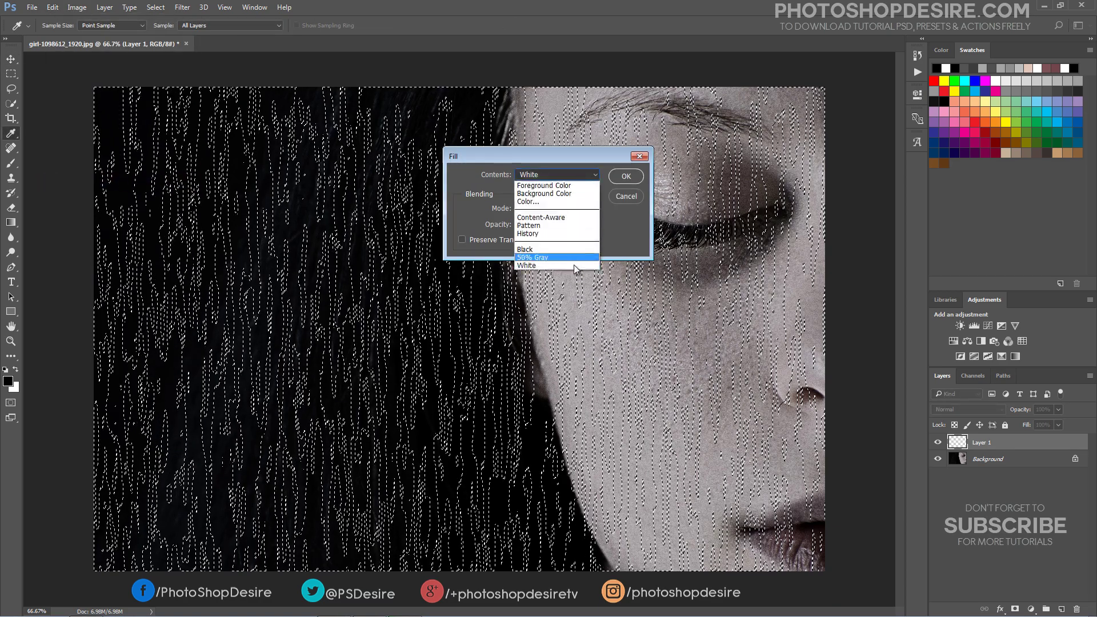
{"action": "left_click", "coordinate": [576, 271]}
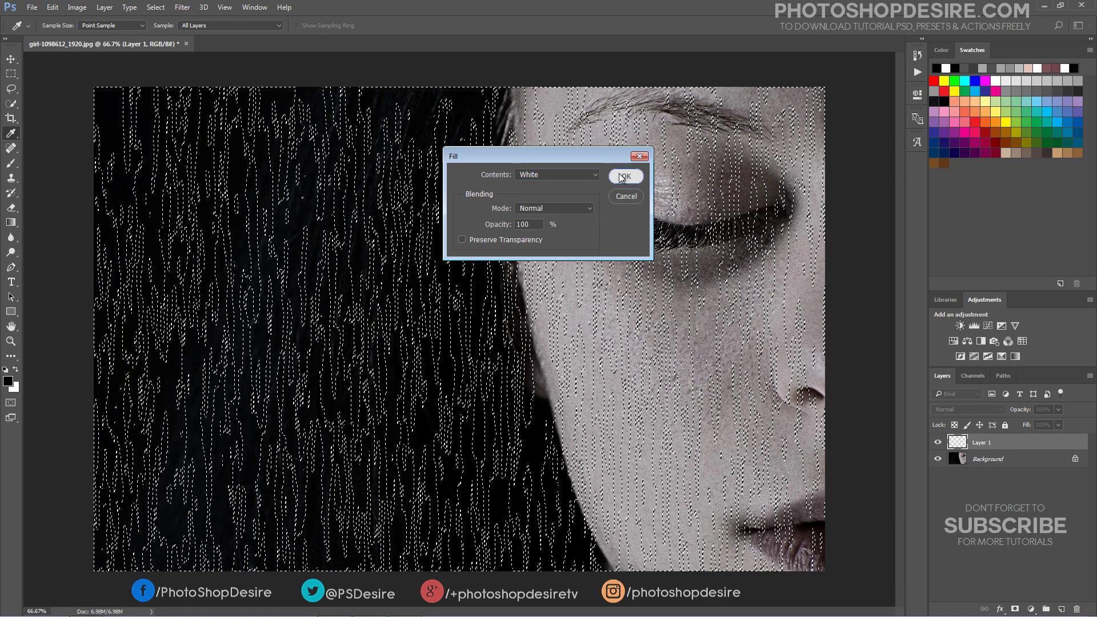
{"action": "left_click", "coordinate": [624, 177]}
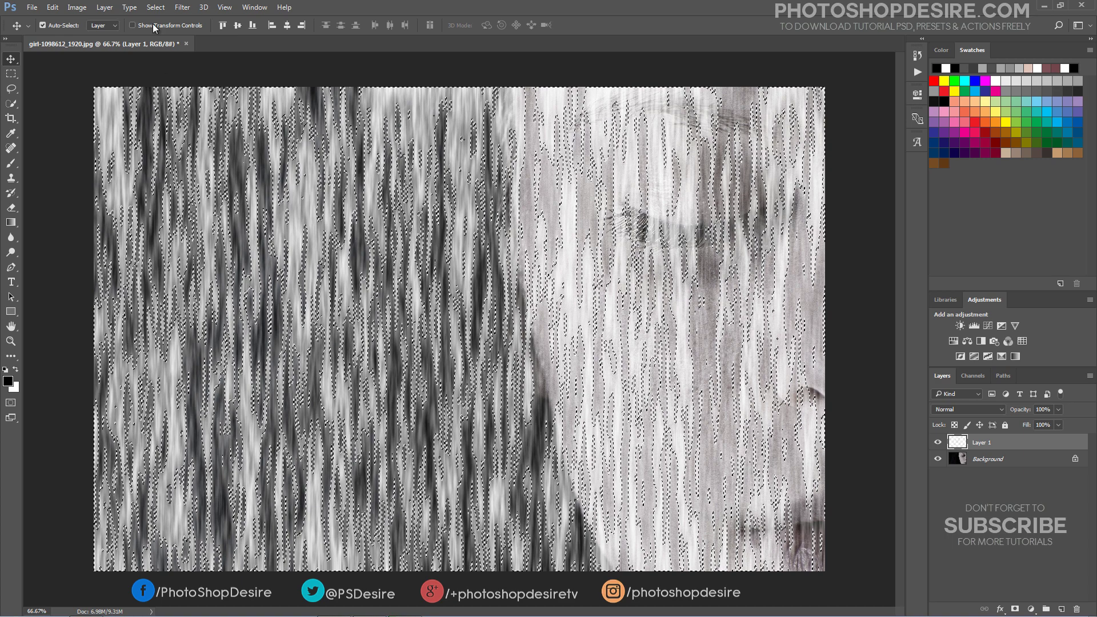
{"action": "left_click", "coordinate": [156, 6]}
{"action": "left_click", "coordinate": [183, 33]}
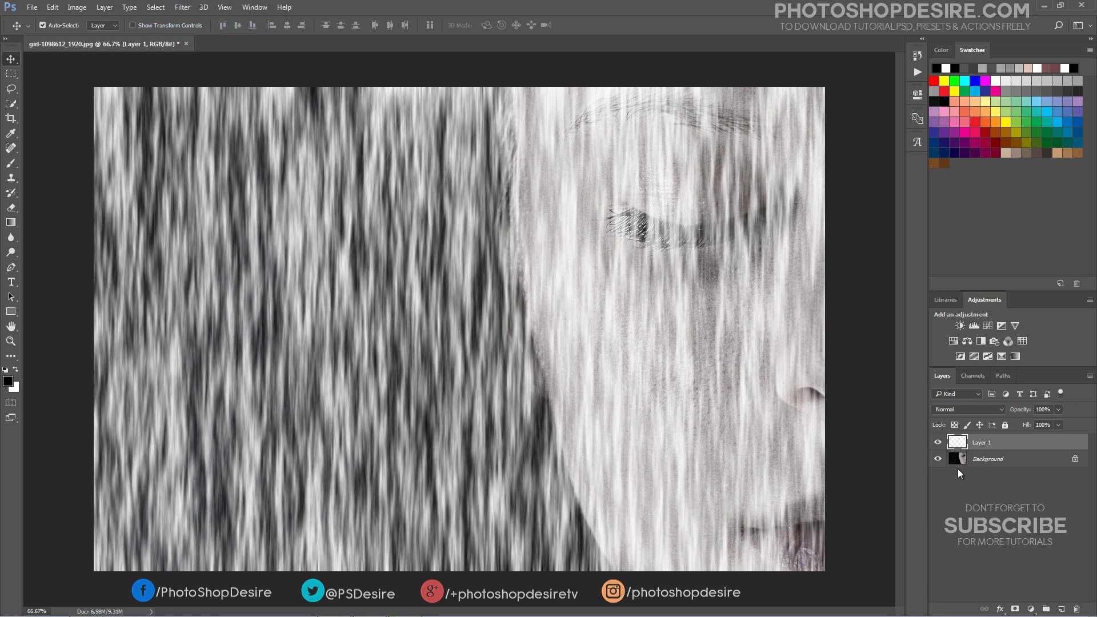
Rename the new layer from Layer 1 to Tears.
{"action": "double_click", "coordinate": [981, 444]}
{"action": "type", "text": "Tears"}
{"action": "left_click", "coordinate": [983, 500]}
{"action": "left_click", "coordinate": [971, 445]}
Add Bevel & Emboss to the Tears layer with a Ring gloss contour.
{"action": "double_click", "coordinate": [969, 443]}
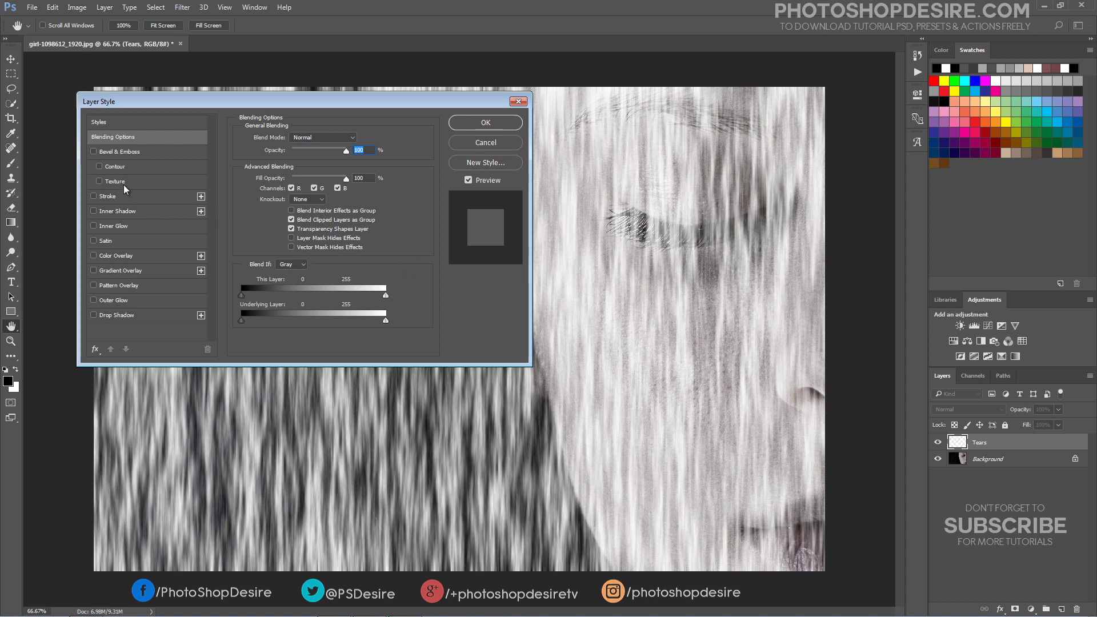
{"action": "left_click", "coordinate": [129, 152]}
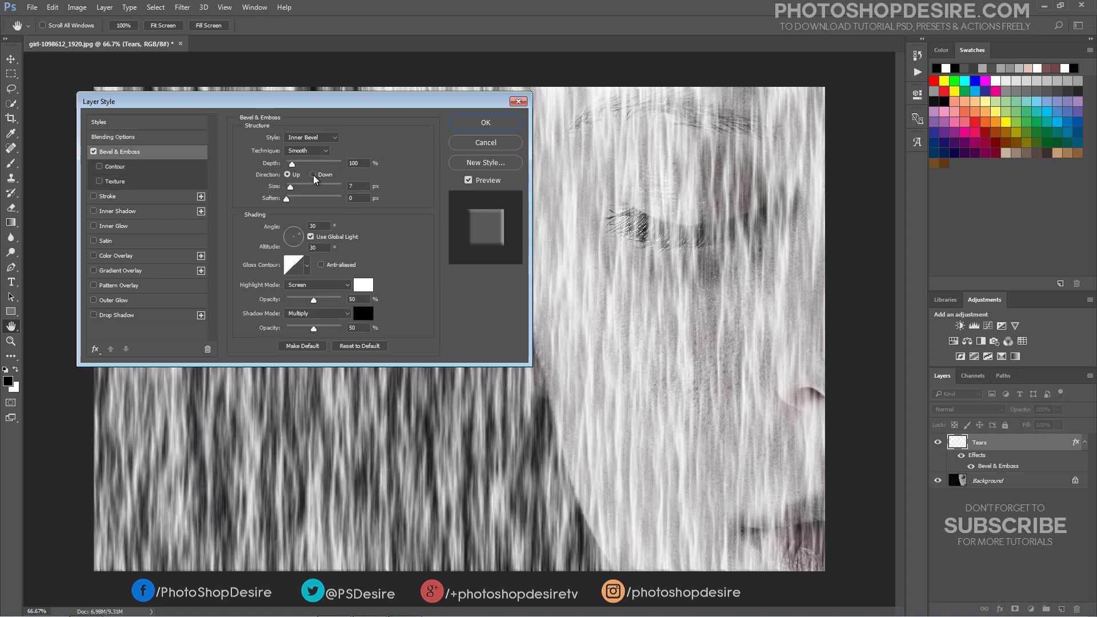
{"action": "left_click", "coordinate": [290, 267]}
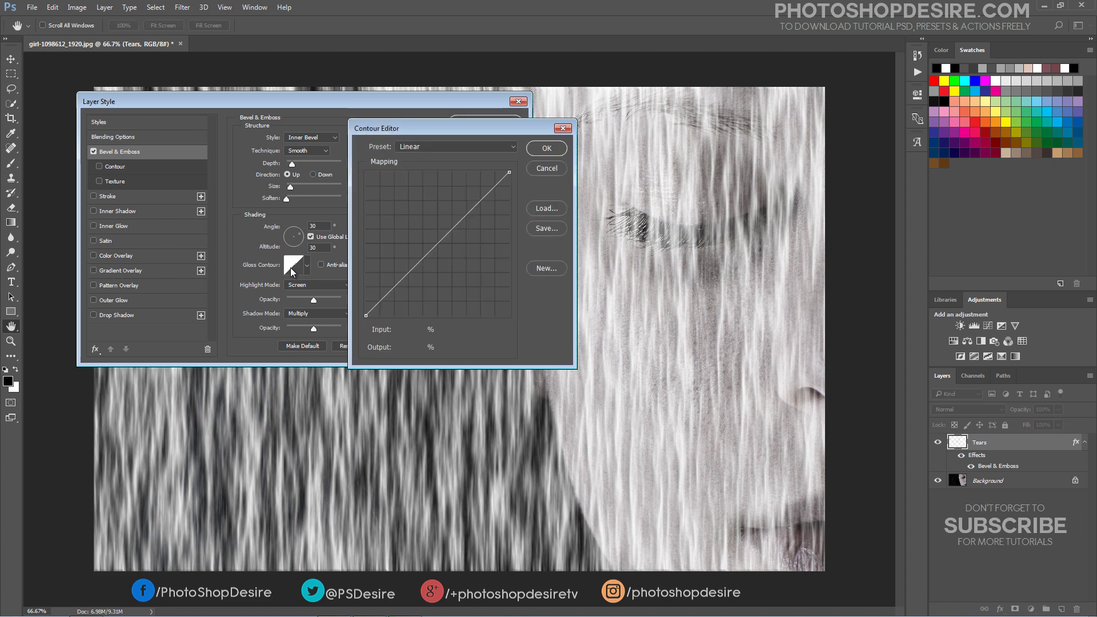
{"action": "left_click", "coordinate": [416, 148]}
{"action": "left_click", "coordinate": [421, 246]}
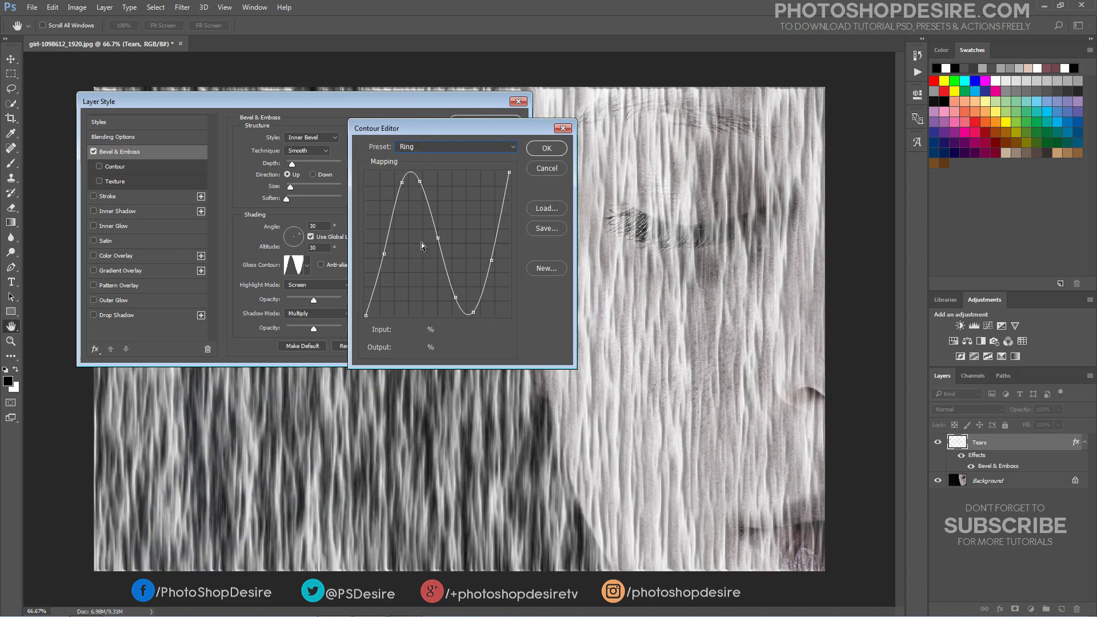
{"action": "left_click", "coordinate": [534, 148]}
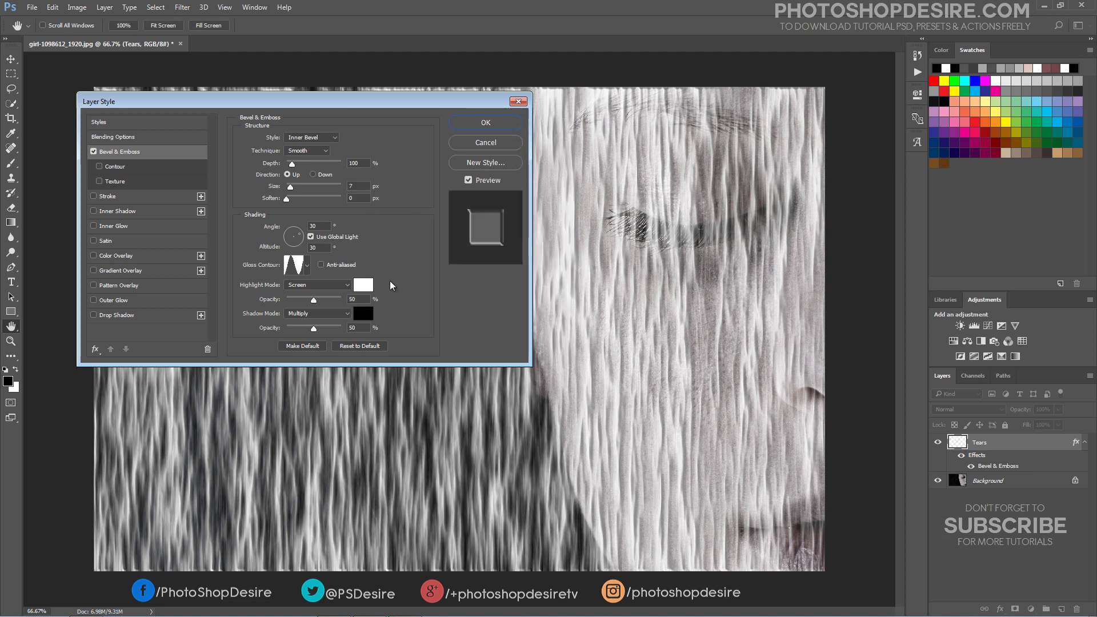
Set highlights to Linear Dodge (Add) at 100% and shadows to Soft Light.
{"action": "left_click", "coordinate": [307, 285]}
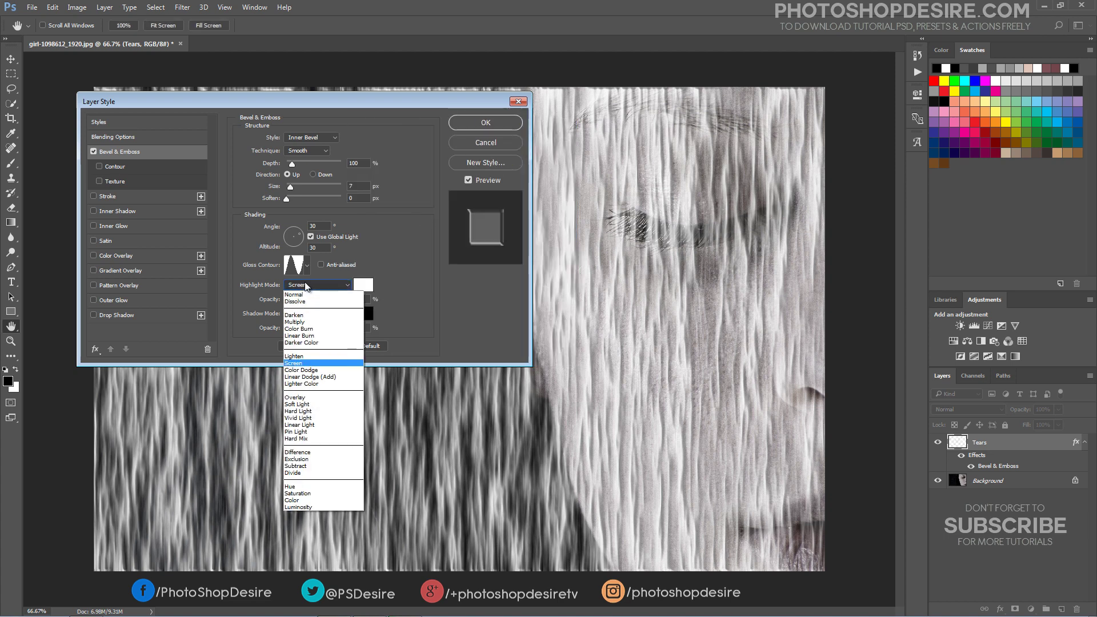
{"action": "left_click", "coordinate": [310, 376]}
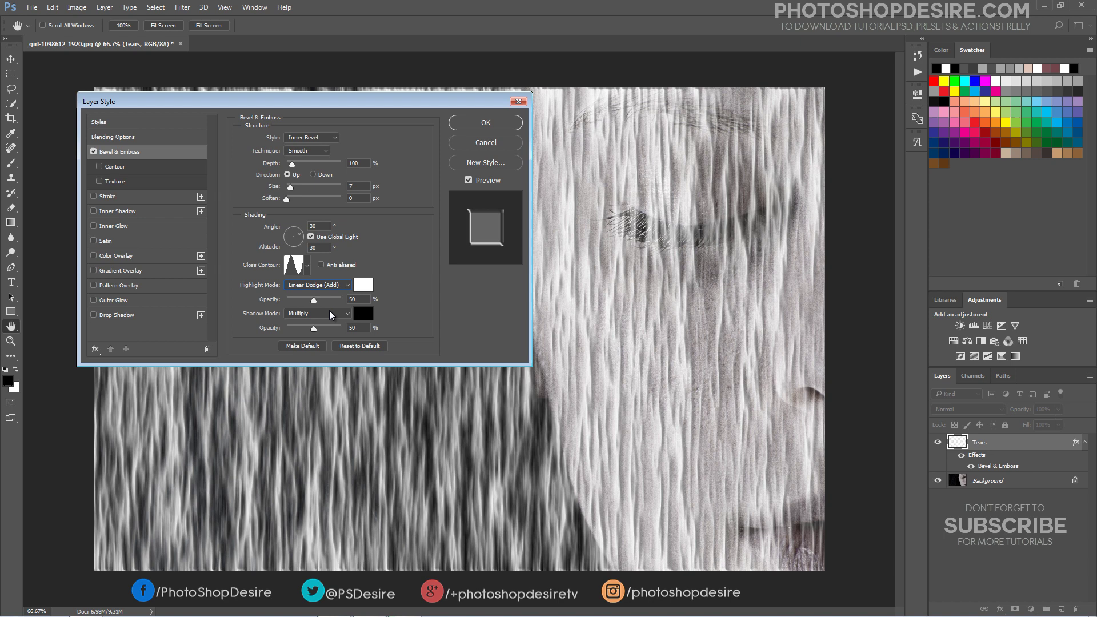
{"action": "left_click_drag", "start_coordinate": [313, 301], "coordinate": [341, 303]}
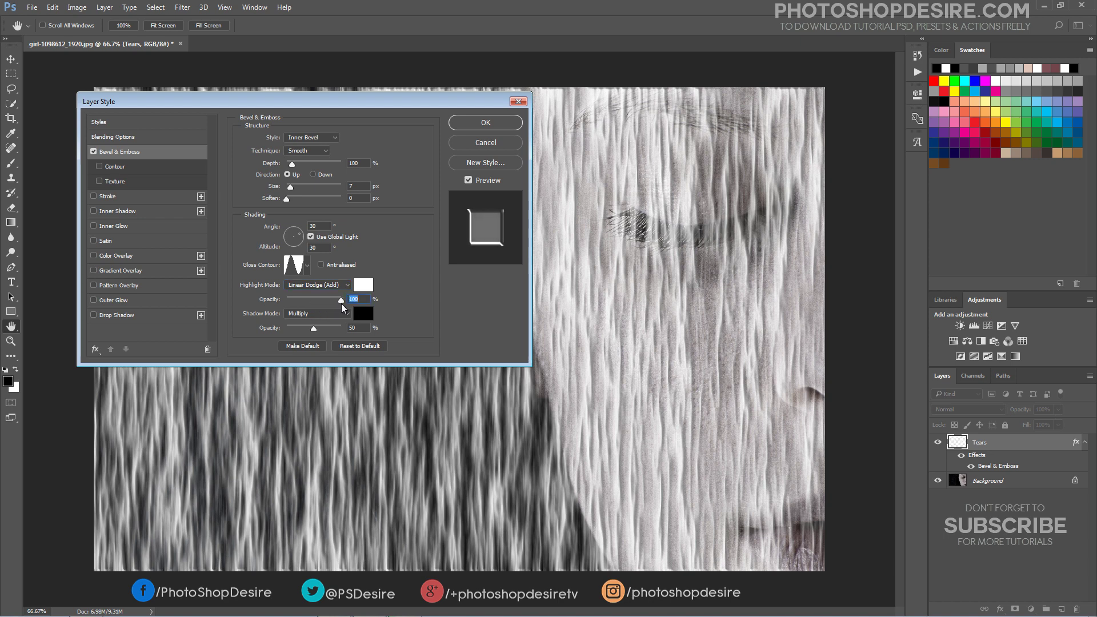
{"action": "left_click", "coordinate": [323, 315]}
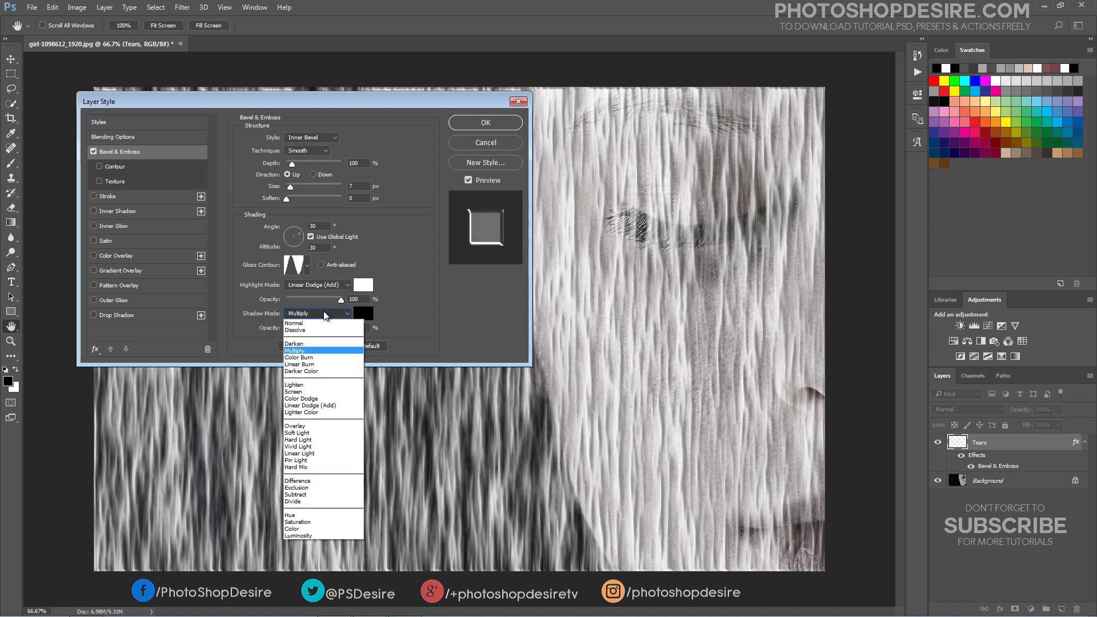
{"action": "left_click", "coordinate": [313, 433]}
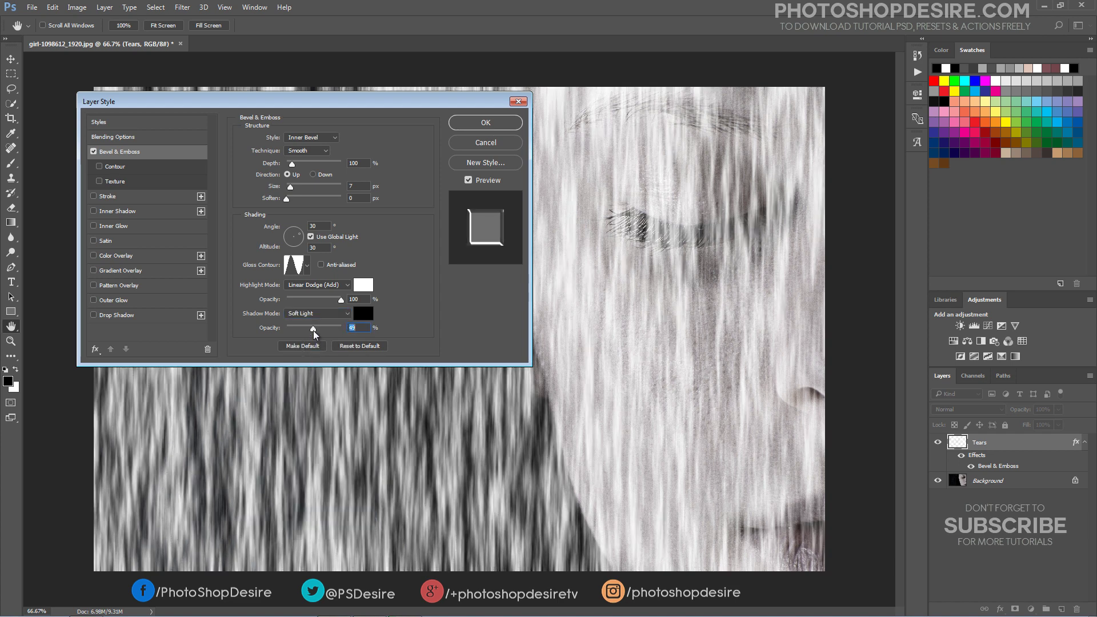
{"action": "left_click_drag", "start_coordinate": [313, 331], "coordinate": [308, 329]}
Set the bevel size to 46 and depth to 53.
{"action": "left_click_drag", "start_coordinate": [291, 188], "coordinate": [298, 189]}
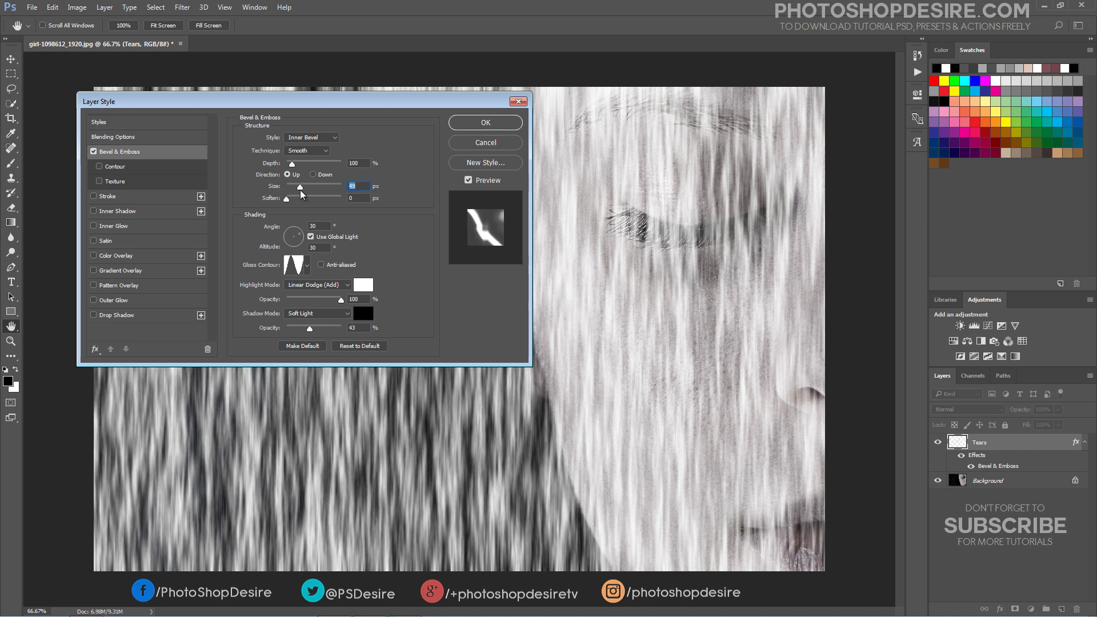
{"action": "left_click_drag", "start_coordinate": [300, 190], "coordinate": [299, 190]}
{"action": "left_click_drag", "start_coordinate": [293, 165], "coordinate": [289, 165]}
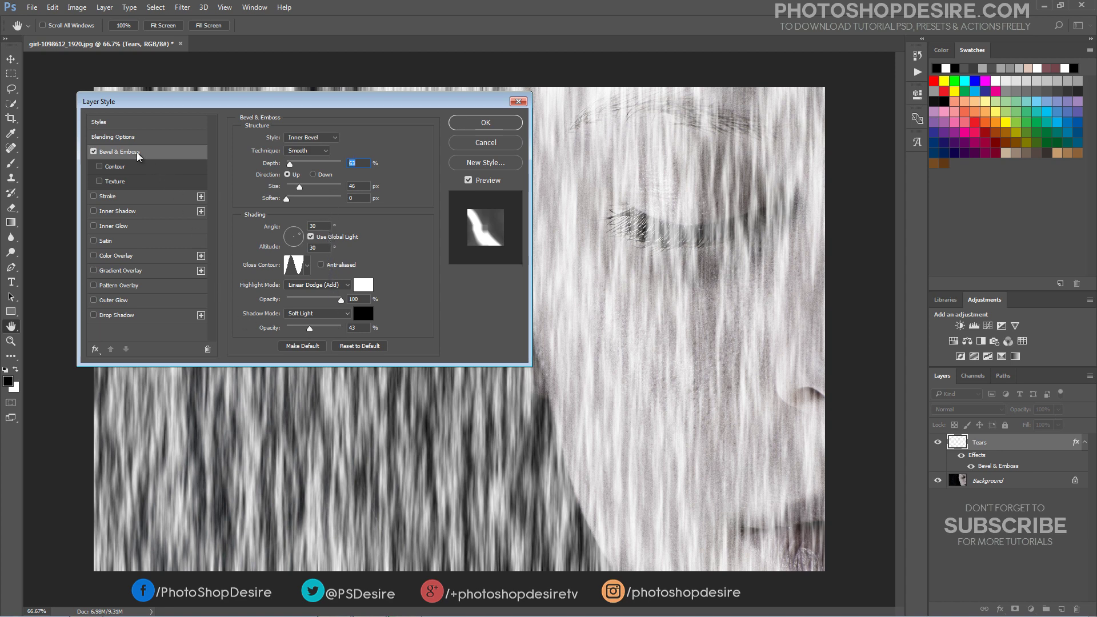
Enable the bevel's Contour with the Ring preset and apply the layer style.
{"action": "left_click", "coordinate": [99, 167]}
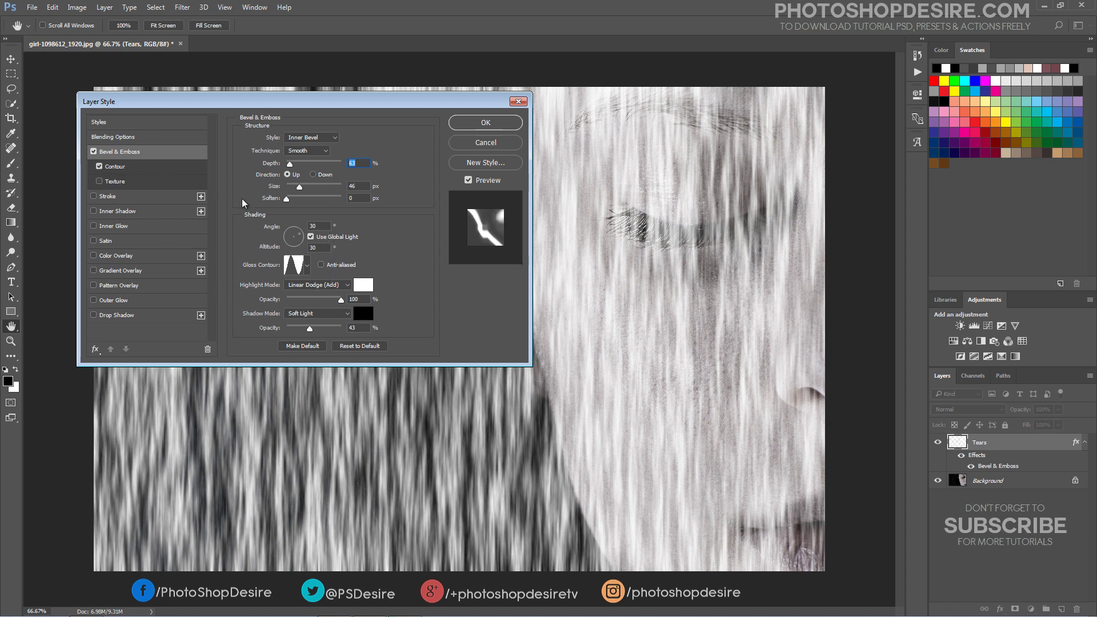
{"action": "left_click", "coordinate": [129, 172]}
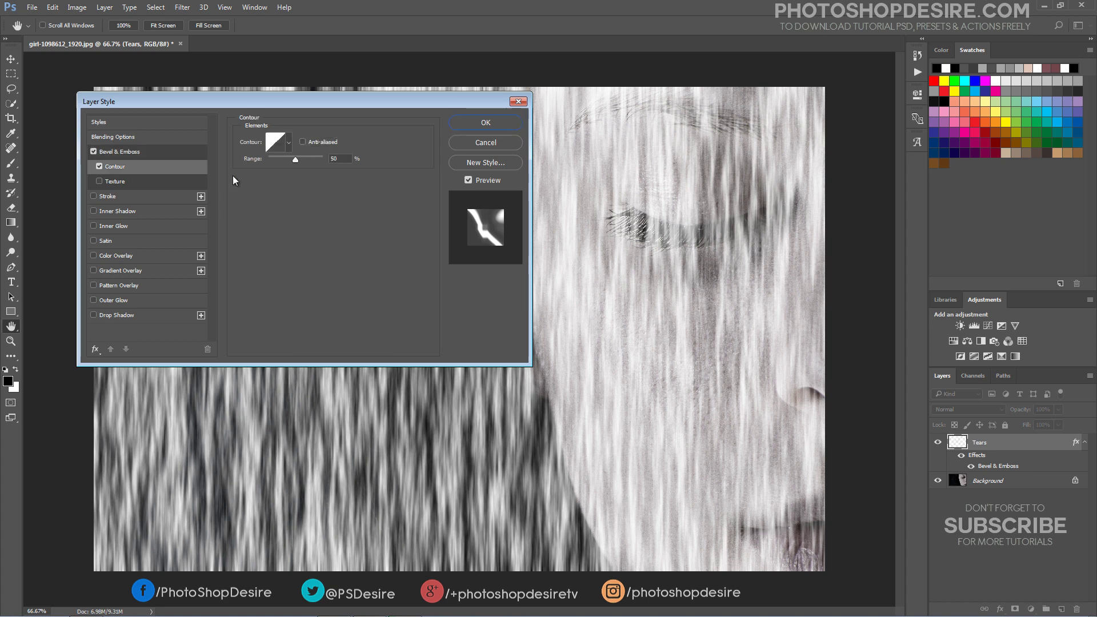
{"action": "left_click", "coordinate": [271, 148]}
{"action": "left_click", "coordinate": [394, 150]}
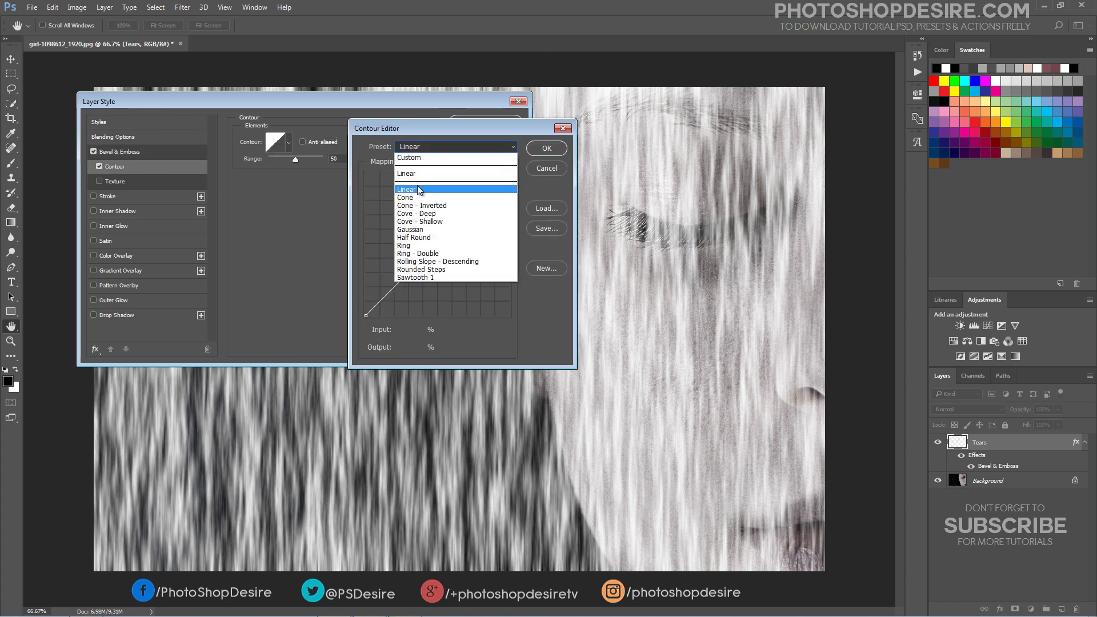
{"action": "left_click", "coordinate": [418, 168]}
{"action": "scroll", "coordinate": [416, 145], "scroll_direction": "down", "scroll_amount": 1}
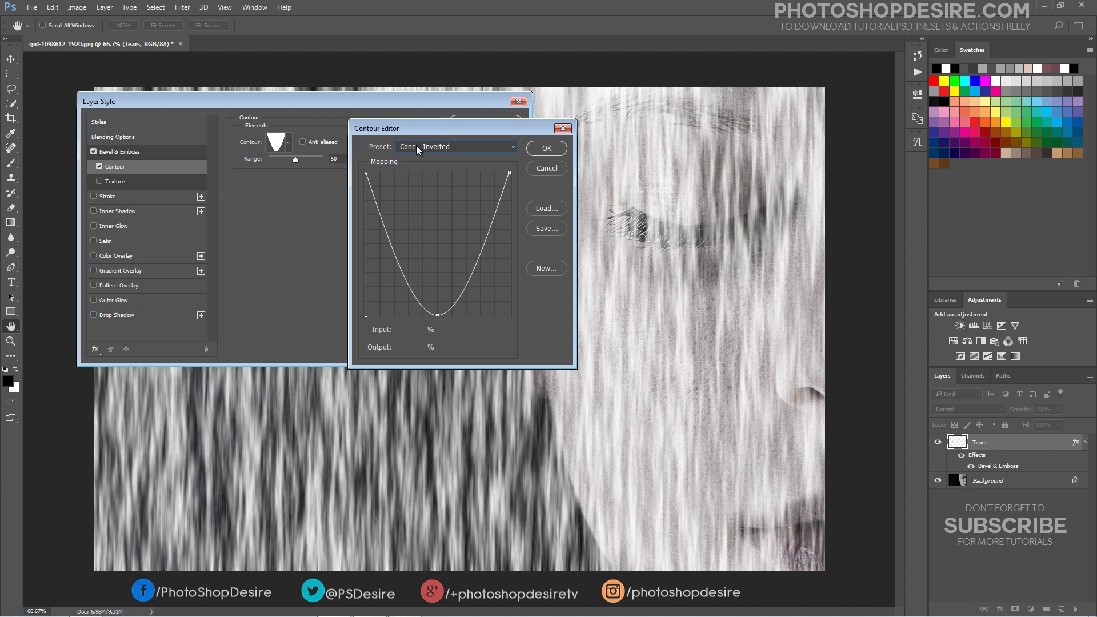
{"action": "left_click", "coordinate": [416, 144]}
{"action": "left_click", "coordinate": [417, 246]}
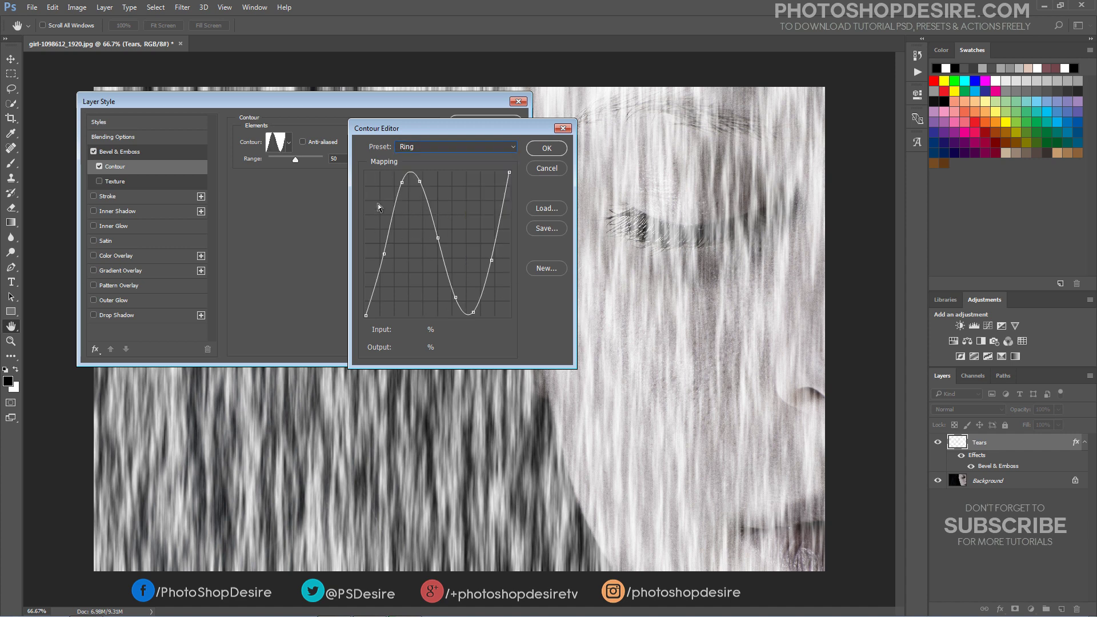
{"action": "left_click", "coordinate": [538, 150]}
{"action": "left_click", "coordinate": [476, 122]}
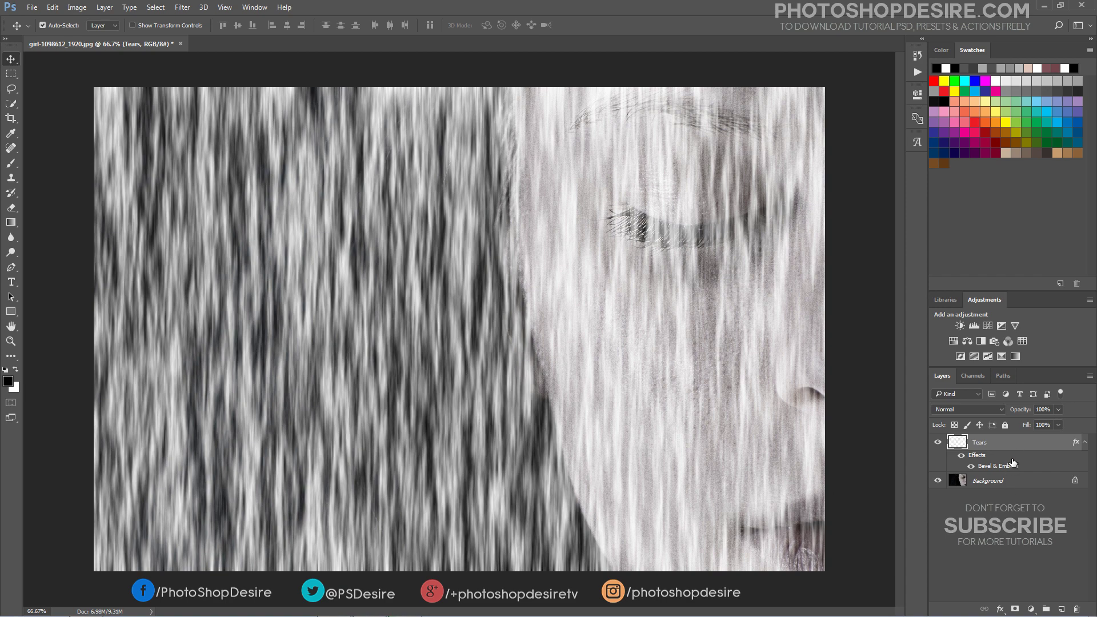
Set Tears fill to 20% and opacity to 75%, then add a Hide All mask.
{"action": "left_click_drag", "start_coordinate": [1026, 428], "coordinate": [983, 425]}
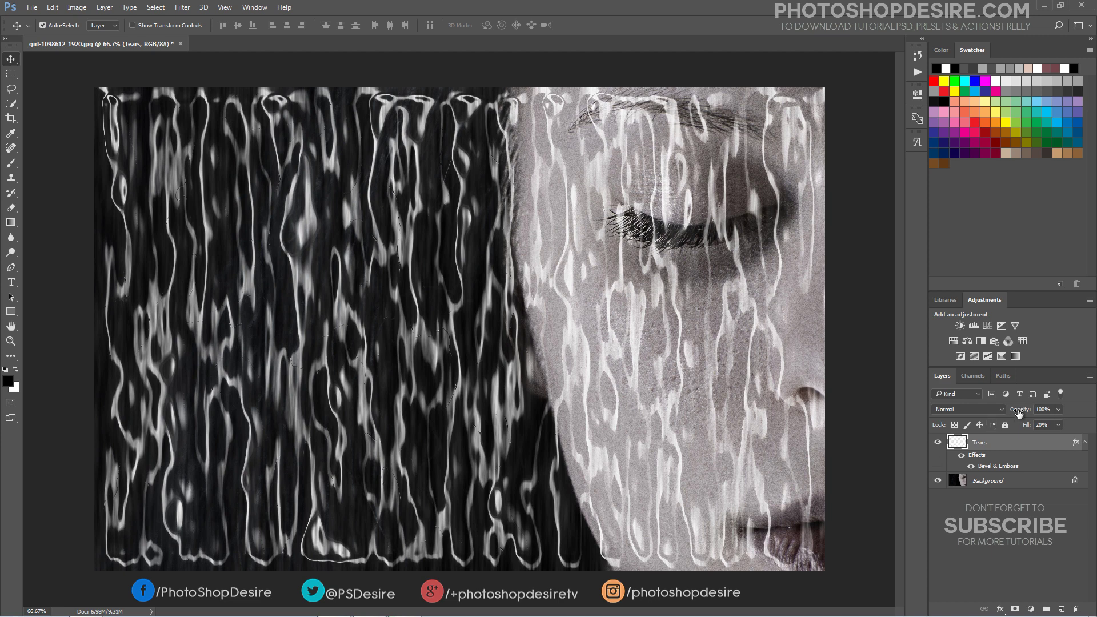
{"action": "left_click_drag", "start_coordinate": [1018, 413], "coordinate": [1002, 405]}
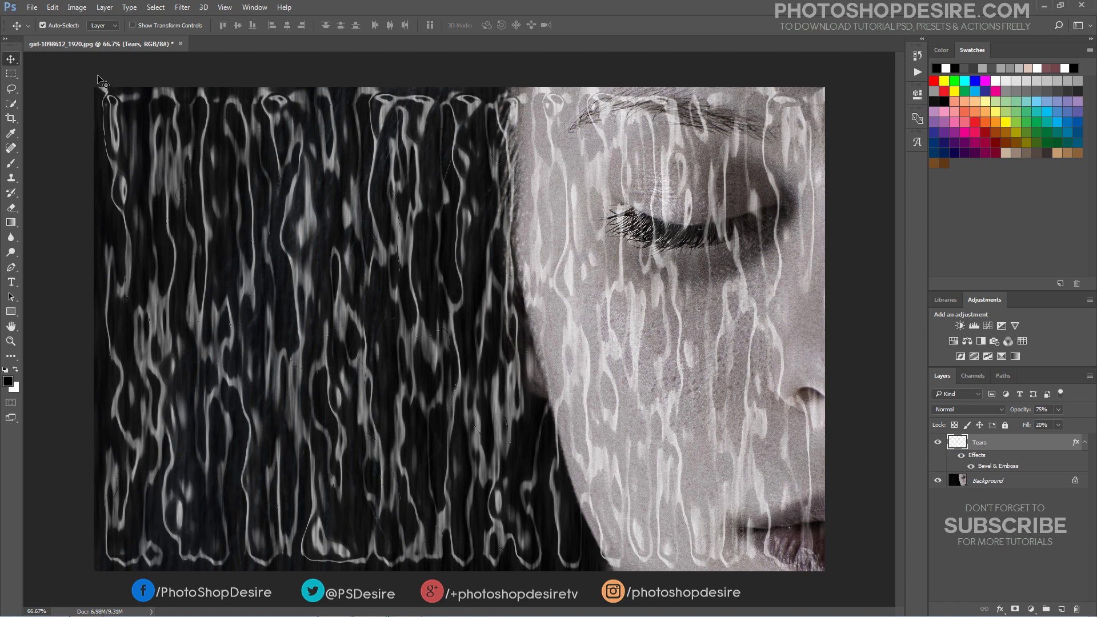
{"action": "left_click", "coordinate": [105, 8]}
{"action": "mouse_move", "coordinate": [121, 182]}
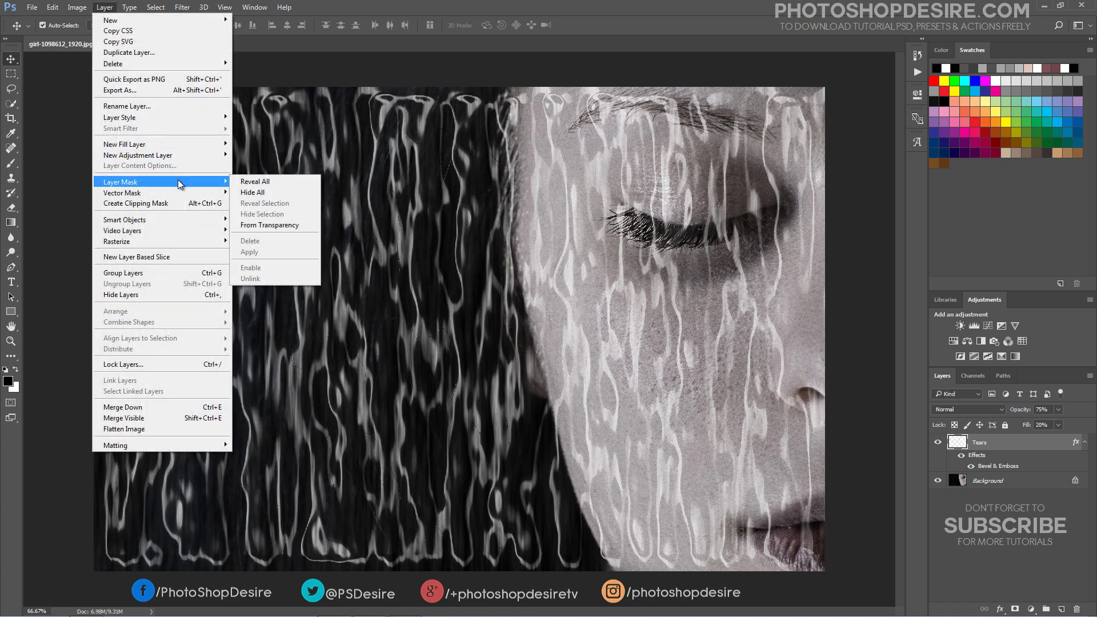
{"action": "left_click", "coordinate": [281, 195]}
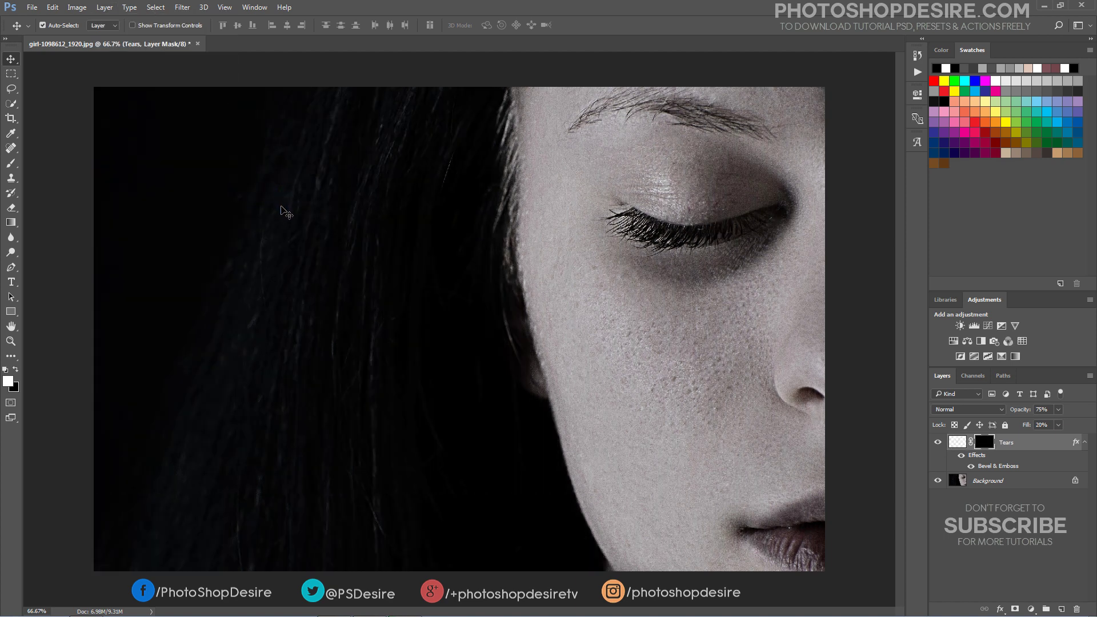
Paint a long white tear streak down the cheek on the Tears mask.
{"action": "left_click", "coordinate": [17, 167]}
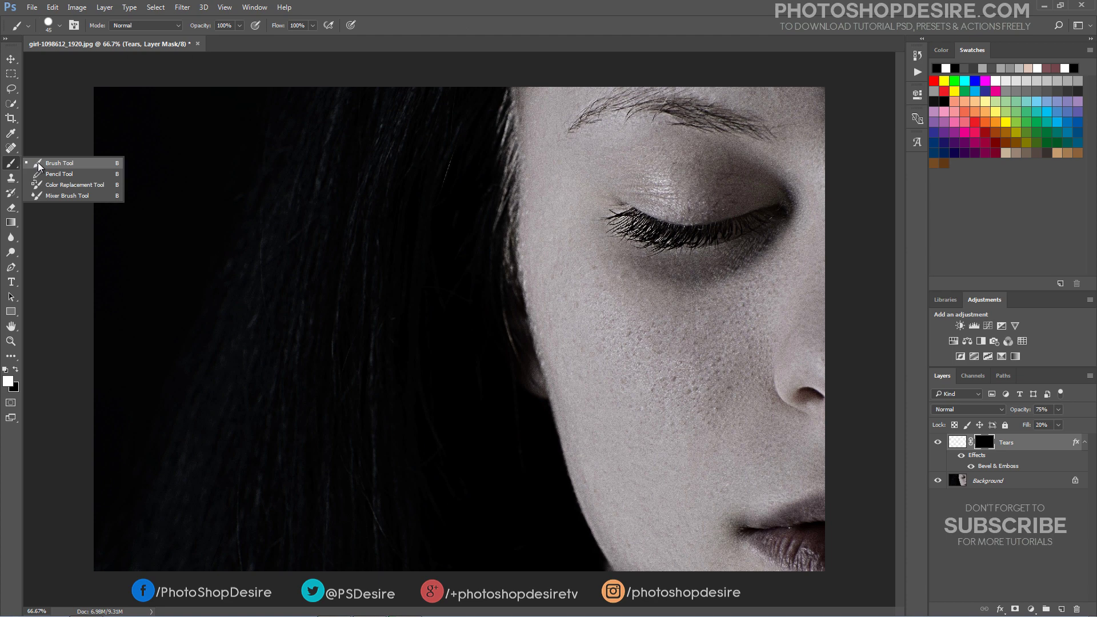
{"action": "left_click", "coordinate": [43, 164]}
{"action": "left_click", "coordinate": [60, 25]}
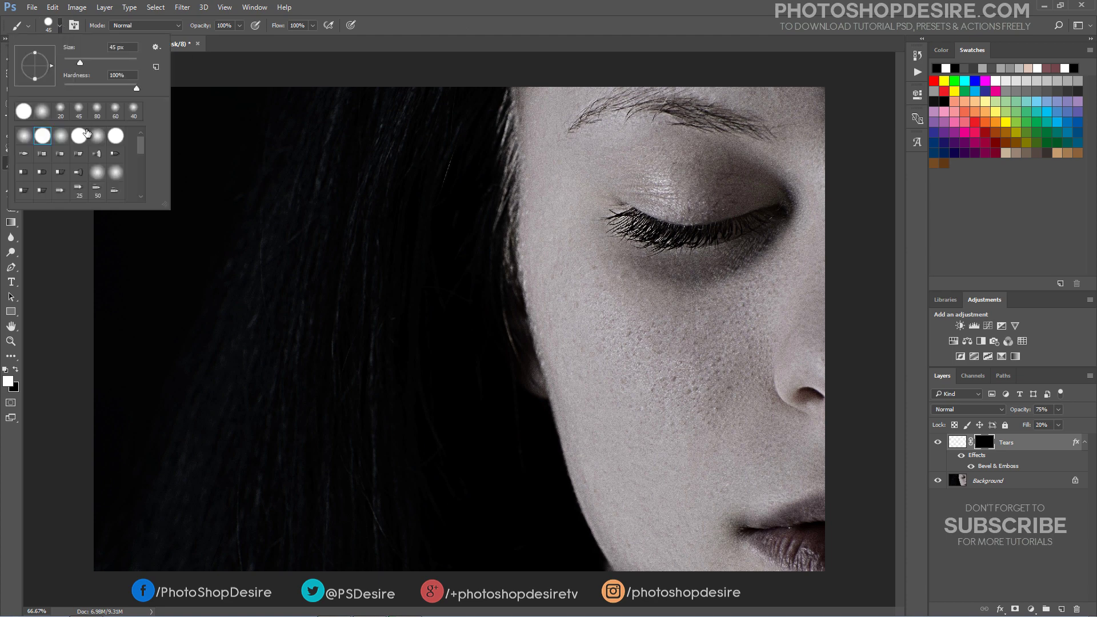
{"action": "left_click", "coordinate": [985, 446]}
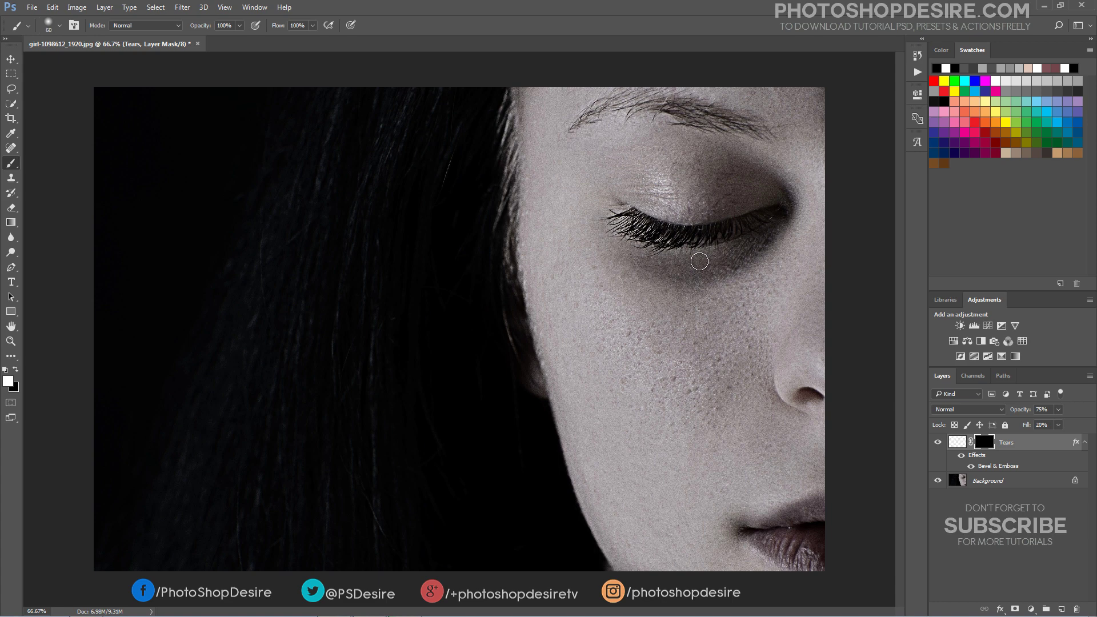
{"action": "left_click_drag", "start_coordinate": [683, 247], "coordinate": [682, 568]}
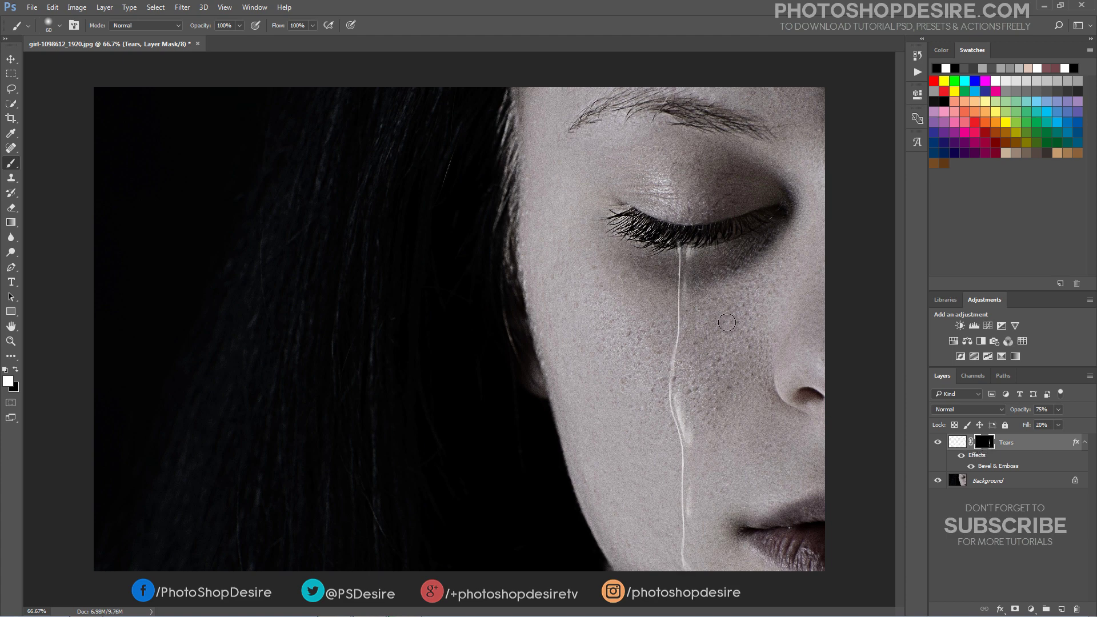
Paint a short tear below the eyelashes; undo a lash-line stroke.
{"action": "left_click", "coordinate": [60, 26]}
{"action": "left_click", "coordinate": [619, 231]}
{"action": "left_click_drag", "start_coordinate": [615, 225], "coordinate": [616, 259]}
{"action": "left_click_drag", "start_coordinate": [617, 230], "coordinate": [641, 247]}
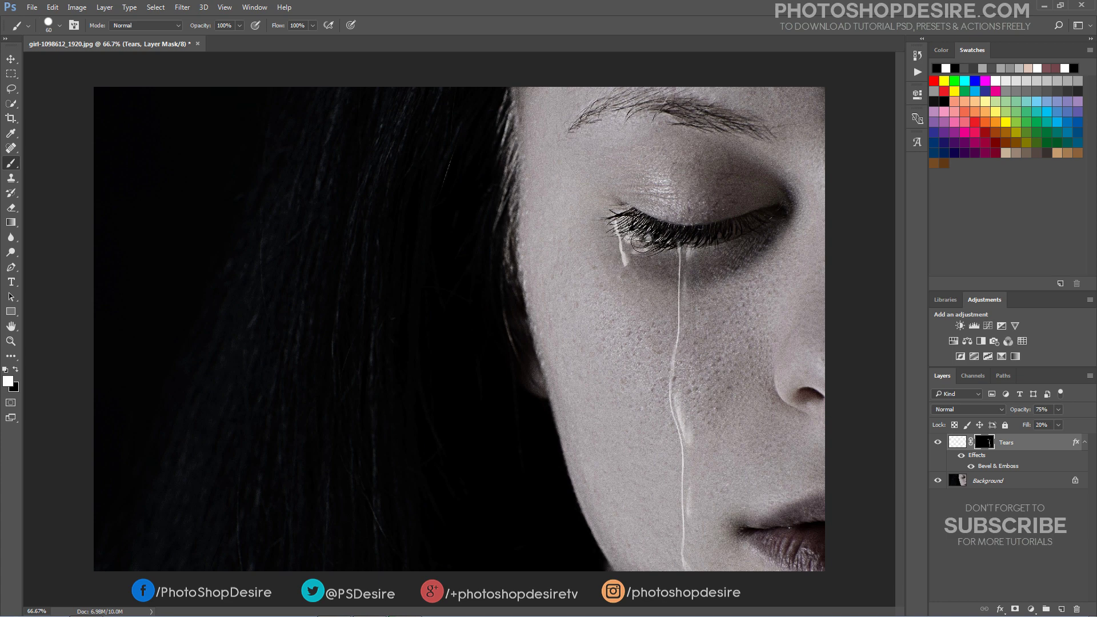
{"action": "key", "text": "bracketleft"}
{"action": "key", "text": "bracketleft"}
{"action": "left_click_drag", "start_coordinate": [727, 250], "coordinate": [729, 231]}
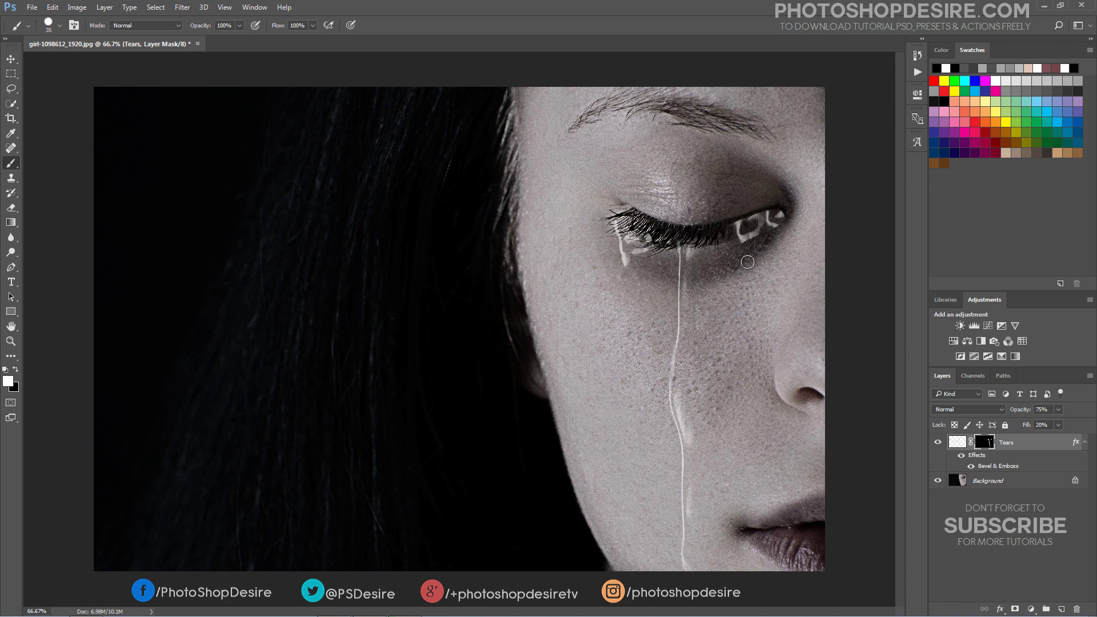
{"action": "key", "text": "ctrl+z"}
Paint soft wet marks along the lower lash line with a soft round brush.
{"action": "left_click", "coordinate": [59, 25]}
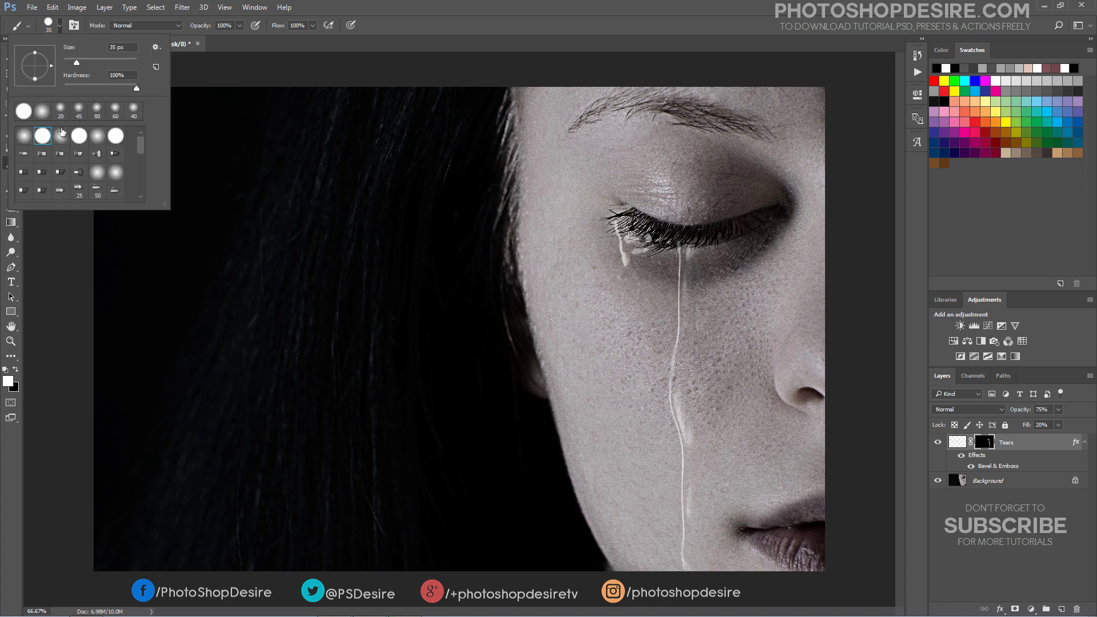
{"action": "left_click", "coordinate": [61, 135]}
{"action": "left_click", "coordinate": [718, 243]}
{"action": "mouse_move", "coordinate": [718, 243]}
{"action": "left_mouse_down"}
{"action": "mouse_move", "coordinate": [777, 213]}
{"action": "mouse_move", "coordinate": [694, 251]}
{"action": "left_mouse_up"}
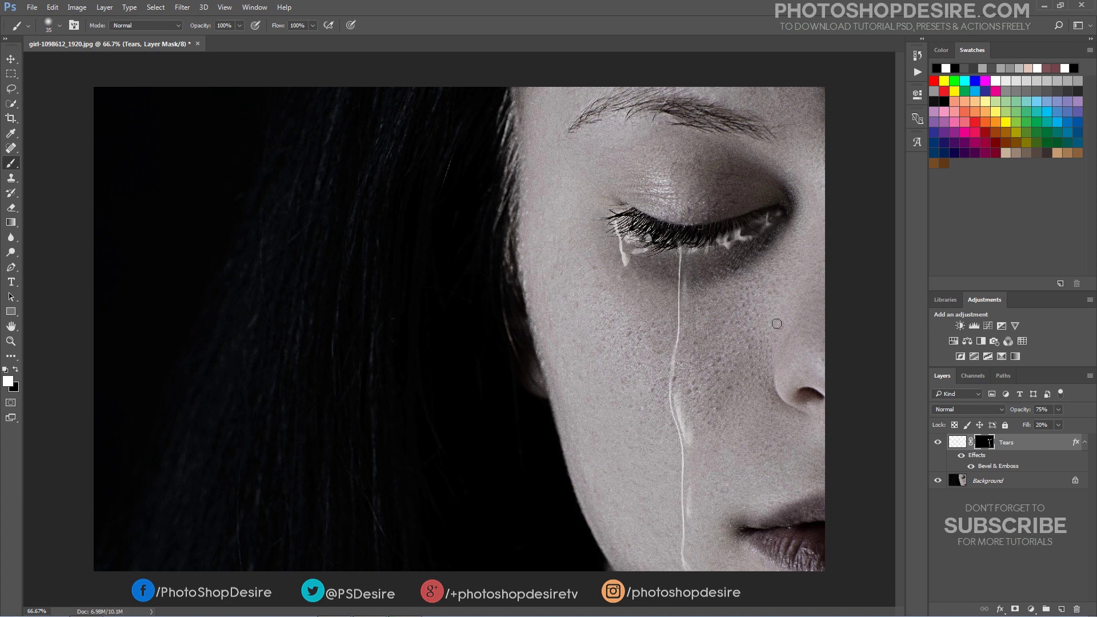
{"action": "mouse_move", "coordinate": [694, 254]}
{"action": "left_mouse_down"}
{"action": "mouse_move", "coordinate": [704, 257]}
{"action": "mouse_move", "coordinate": [658, 254]}
{"action": "left_mouse_up"}
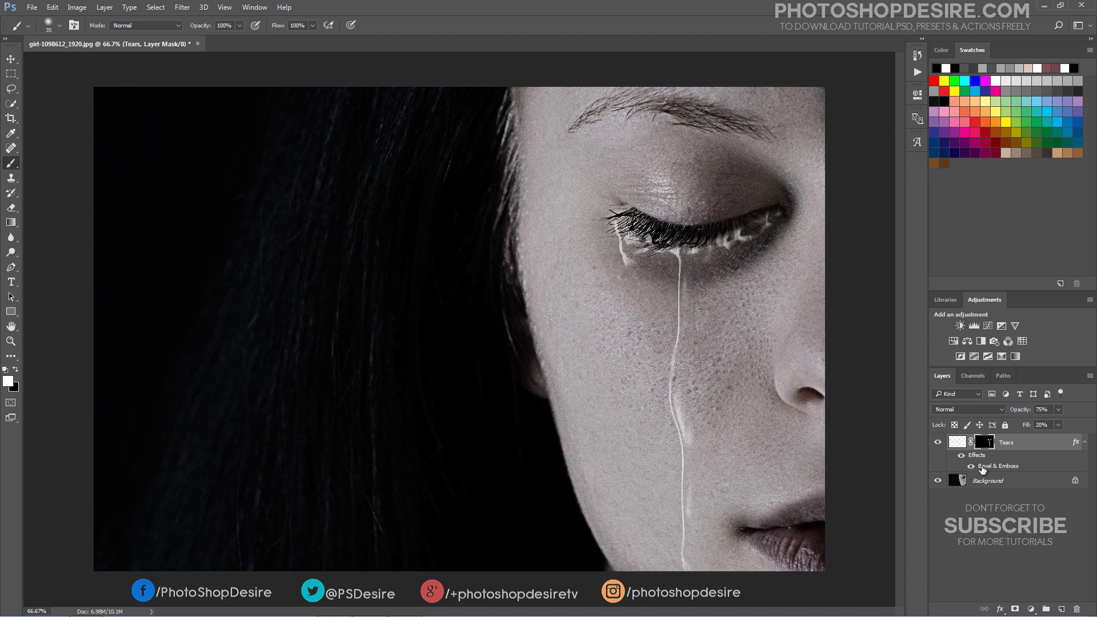
Show the Tears layer again and raise its bevel shadow opacity from 43 to 51.
{"action": "left_click", "coordinate": [938, 444]}
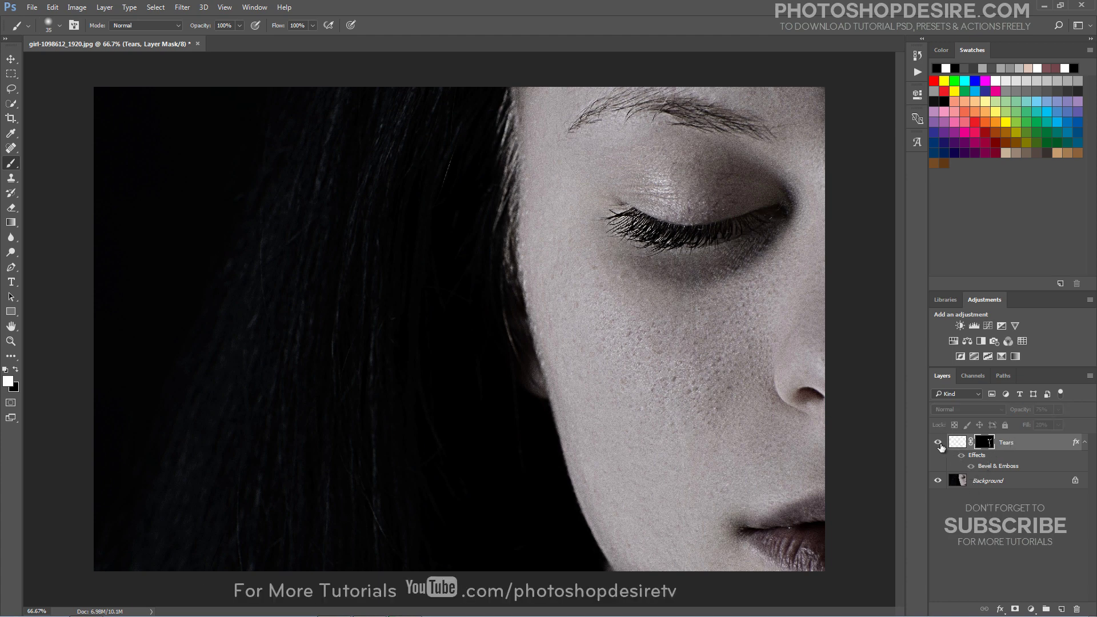
{"action": "double_click", "coordinate": [990, 466]}
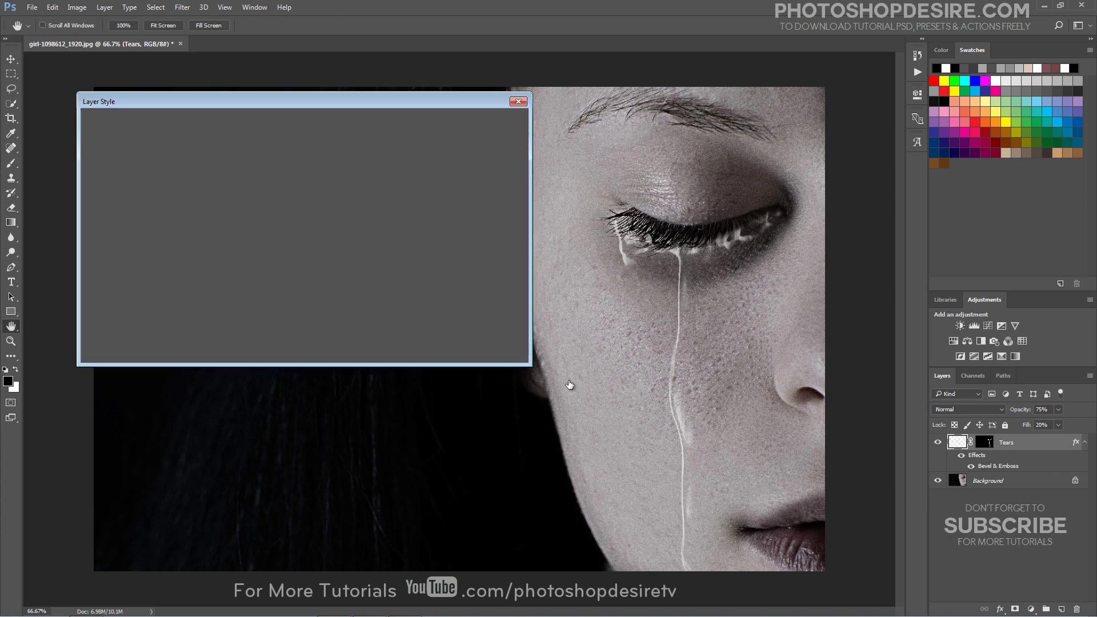
{"action": "left_click_drag", "start_coordinate": [309, 329], "coordinate": [309, 330]}
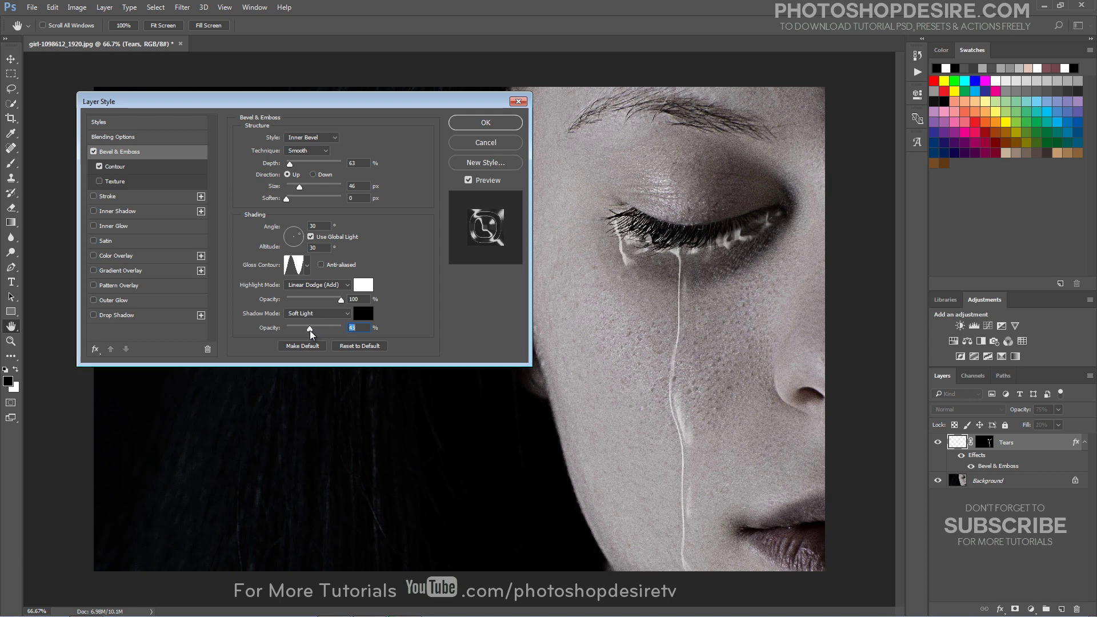
{"action": "left_click", "coordinate": [462, 127]}
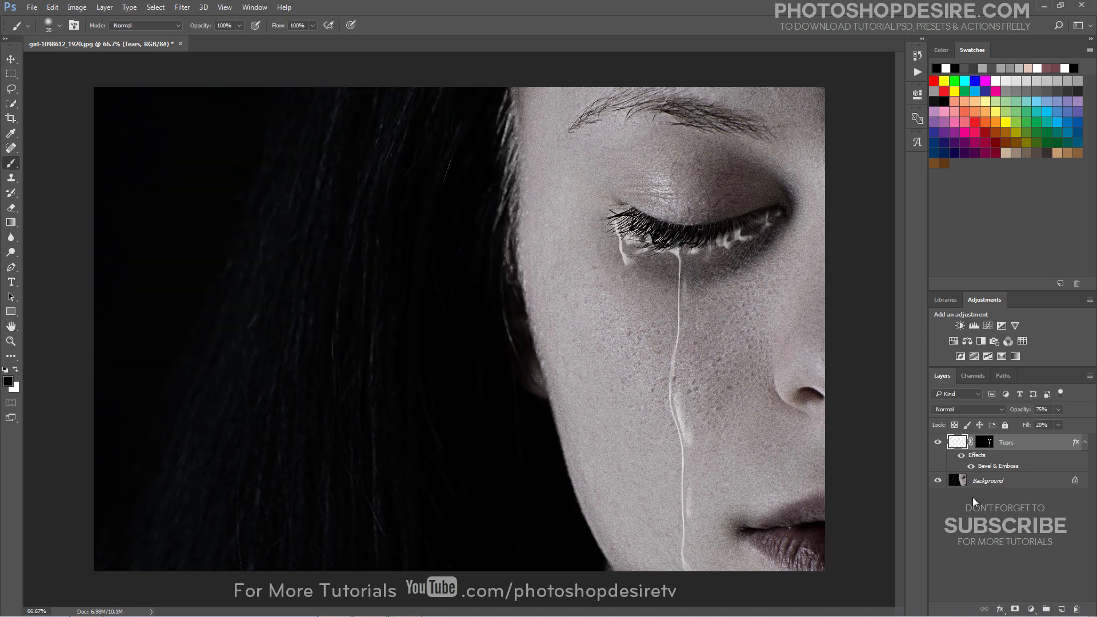
{"action": "left_click", "coordinate": [937, 443]}
{"action": "left_click", "coordinate": [938, 443]}
{"action": "left_click", "coordinate": [938, 443]}
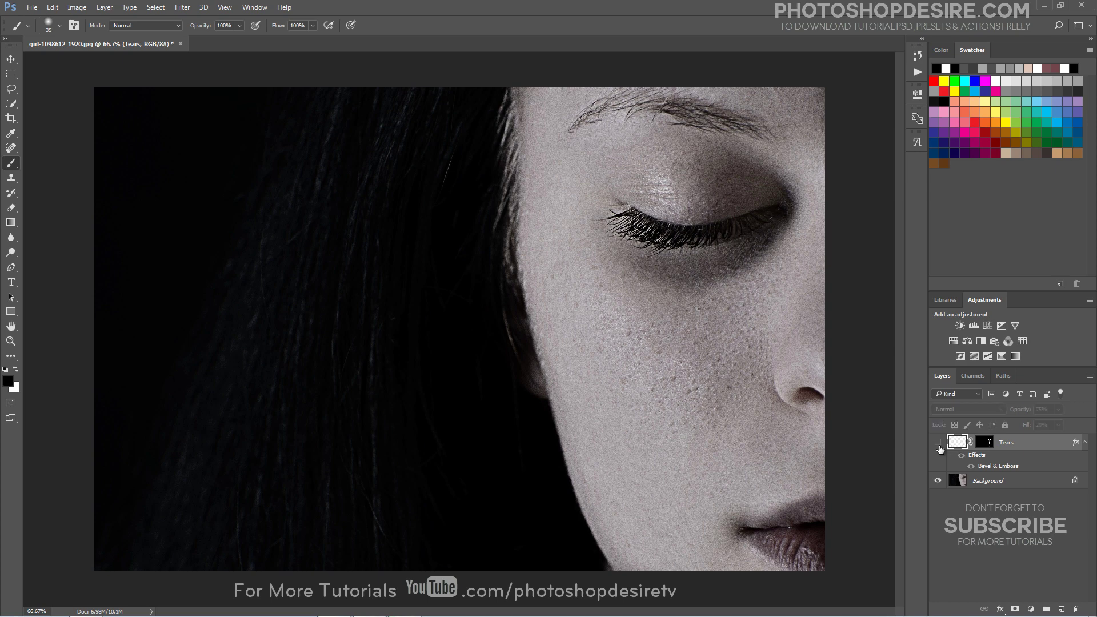
{"action": "left_click", "coordinate": [937, 442]}
{"action": "left_click", "coordinate": [937, 442]}
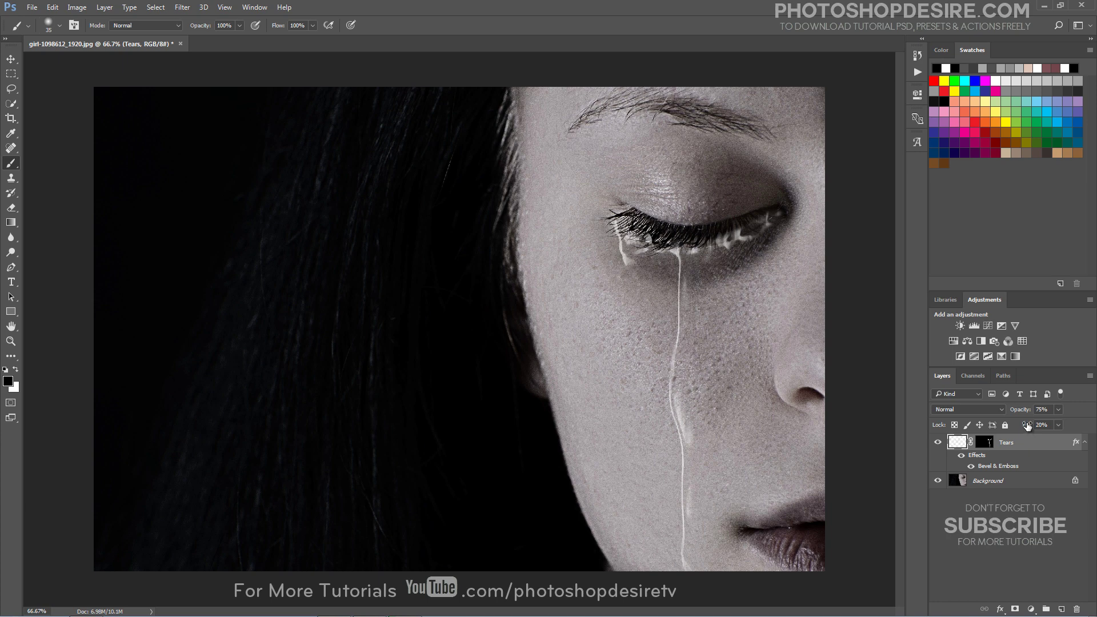
{"action": "mouse_move", "coordinate": [1028, 426]}
{"action": "left_mouse_down"}
{"action": "mouse_move", "coordinate": [1004, 425]}
{"action": "mouse_move", "coordinate": [1028, 429]}
{"action": "left_mouse_up"}
{"action": "left_click", "coordinate": [937, 442]}
{"action": "left_click", "coordinate": [937, 442]}
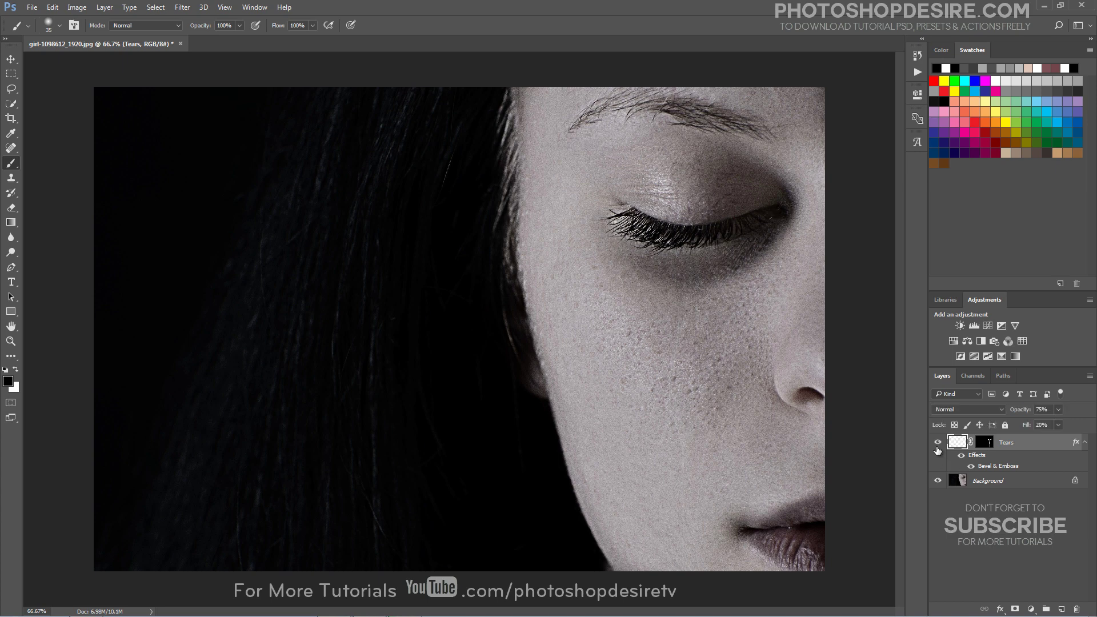